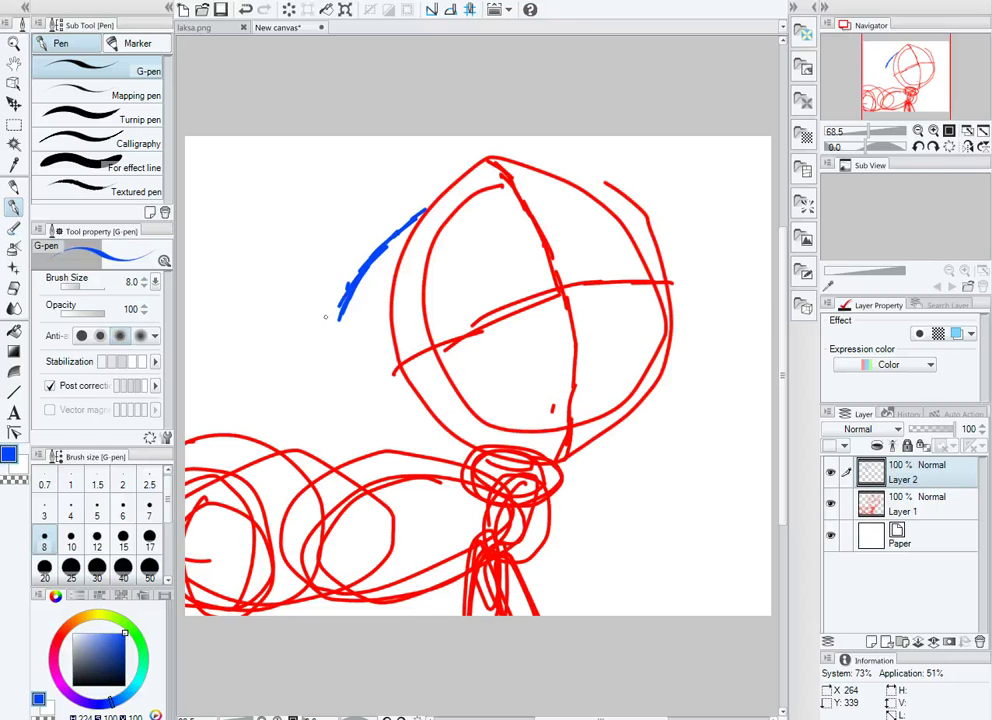
Undo the last ear stroke and sketch the left ear and the spiky top of the hair in blue over the head
key(ctrl+z)
mouse_move(410, 230)
mouse_down()
mouse_move(390, 412)
mouse_move(434, 422)
mouse_up()
mouse_move(415, 220)
mouse_down()
mouse_move(460, 202)
mouse_move(593, 187)
mouse_move(660, 238)
mouse_up()
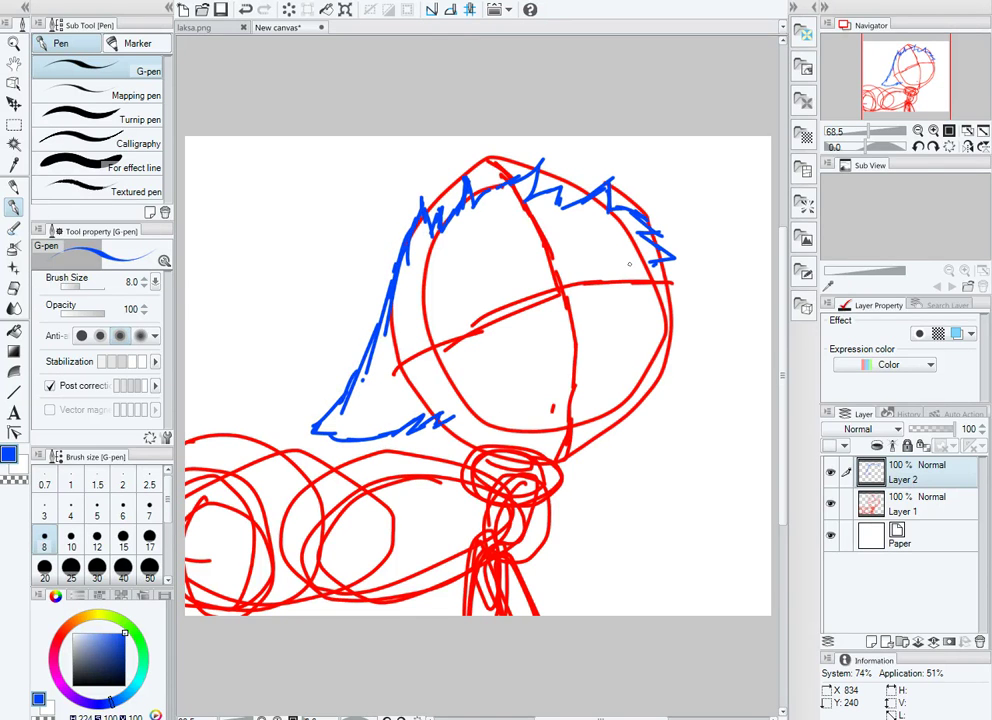
Sketch the jagged fringe across the forehead and the pointed right ear in blue
mouse_move(403, 272)
mouse_down()
mouse_move(580, 275)
mouse_move(631, 257)
mouse_move(735, 324)
mouse_move(754, 395)
mouse_move(660, 405)
mouse_up()
key(e)
key(p)
scroll(507, 358, down, 1)
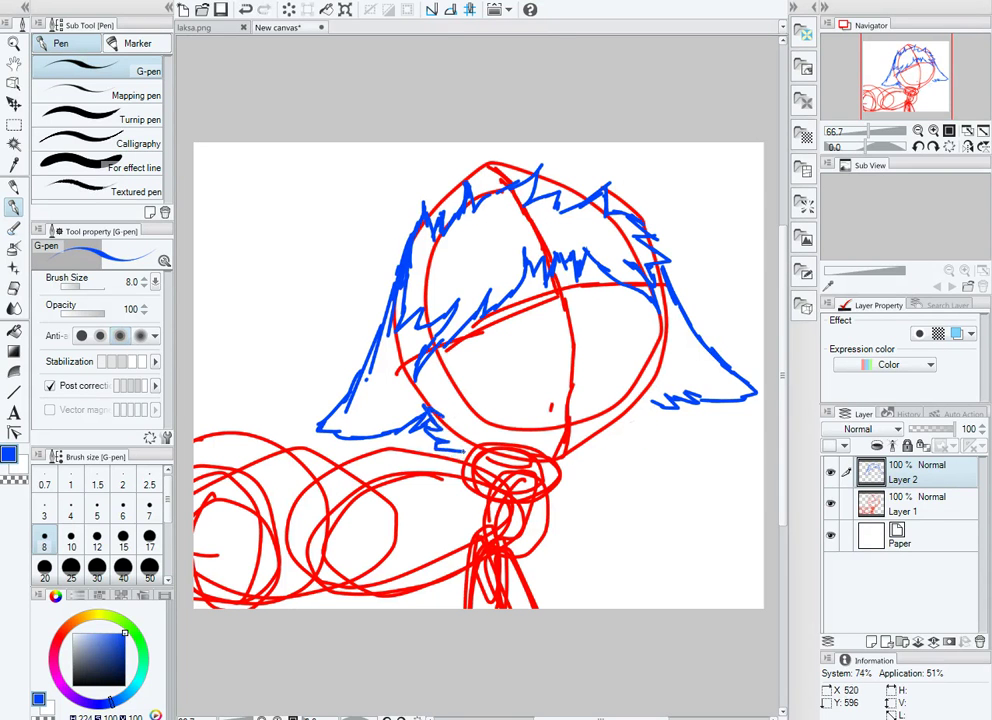
Sketch the furry cheeks, chest, front legs, back line and belly over the red construction shapes
drag(437, 450, 577, 466)
drag(645, 398, 524, 562)
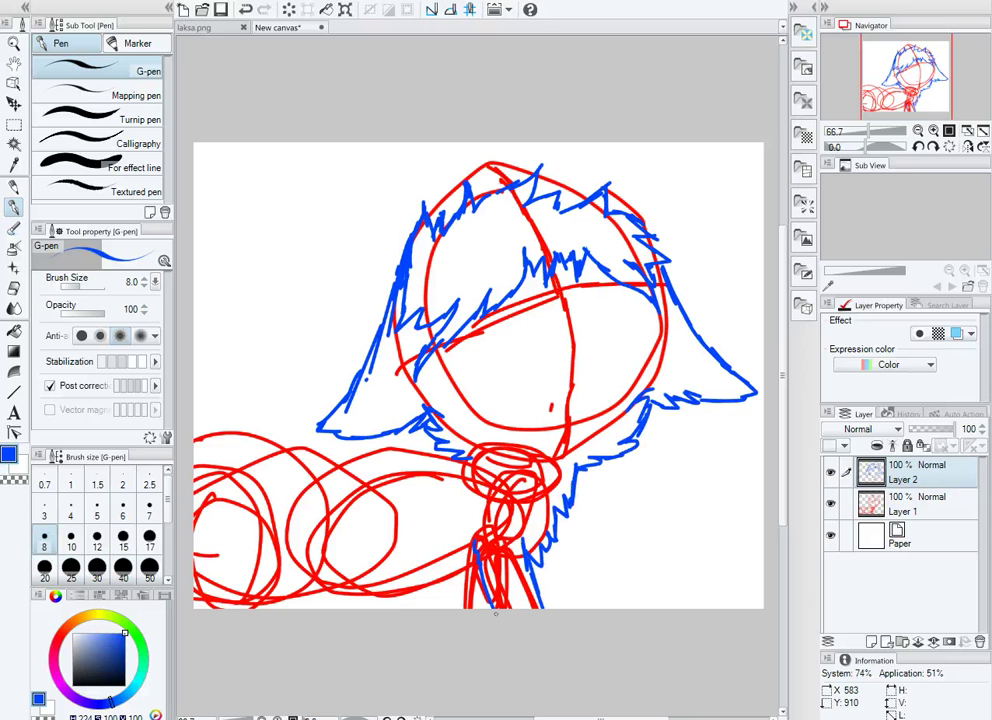
mouse_move(255, 434)
mouse_down()
mouse_move(372, 444)
mouse_move(454, 468)
mouse_up()
drag(405, 602, 447, 598)
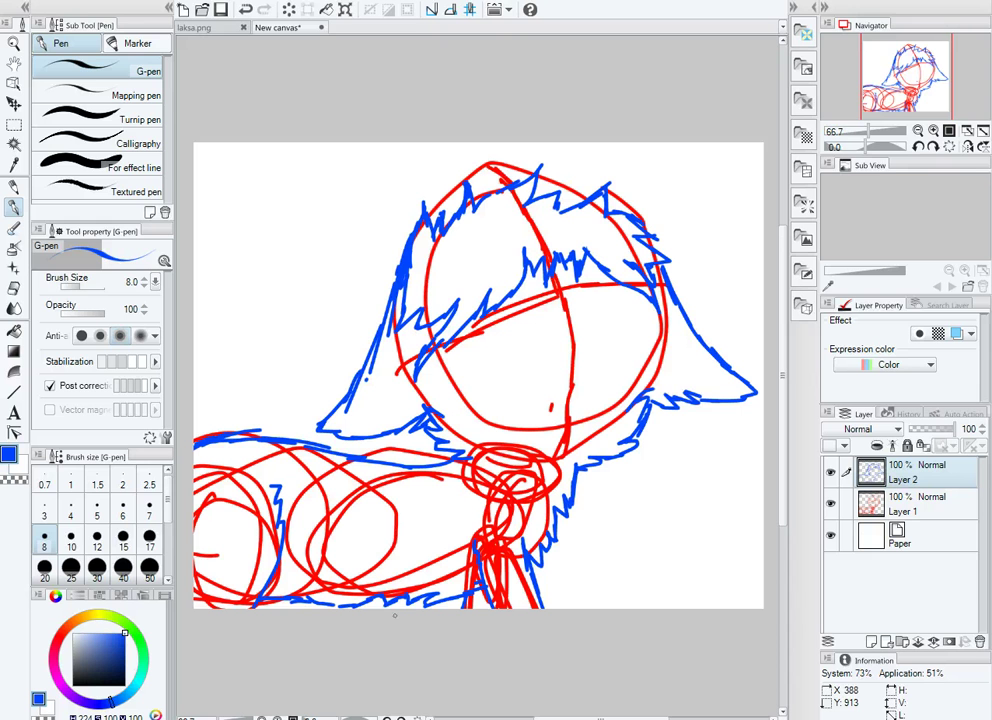
Lasso the fringe and transform it to sit slightly lower on the forehead
key(m)
mouse_move(675, 322)
mouse_down()
mouse_move(405, 340)
mouse_move(678, 252)
mouse_up()
key(ctrl+t)
drag(561, 382, 558, 384)
key(Return)
key(ctrl+d)
key(p)
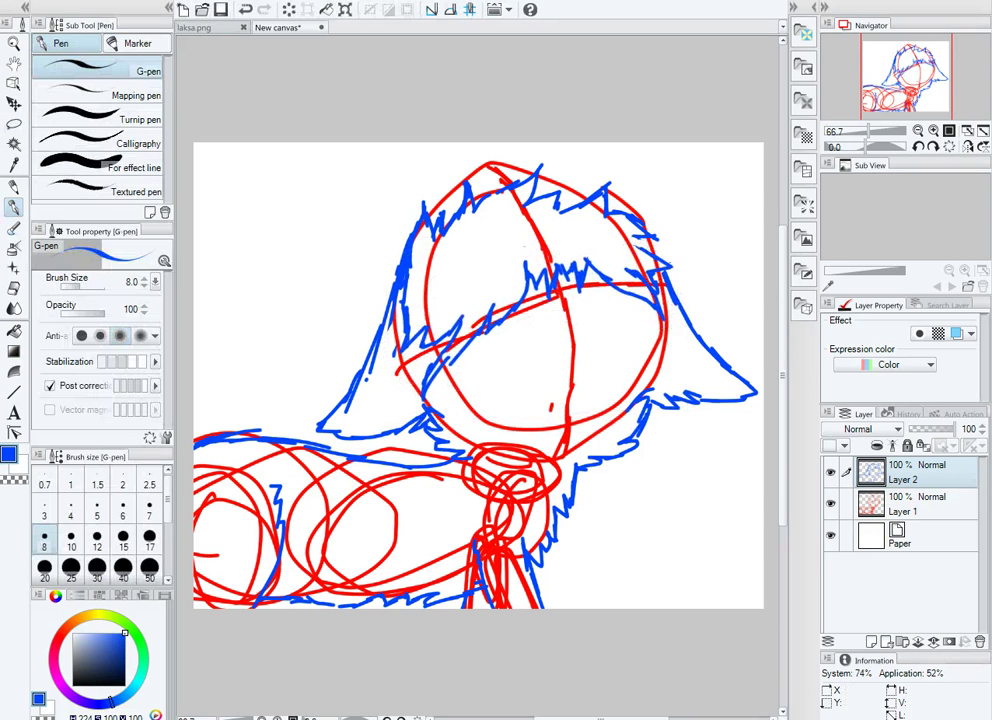
Sketch the eyes with their outer lashes, the small nose and the wavy mouth on the face
scroll(555, 310, up, 2)
drag(462, 340, 489, 385)
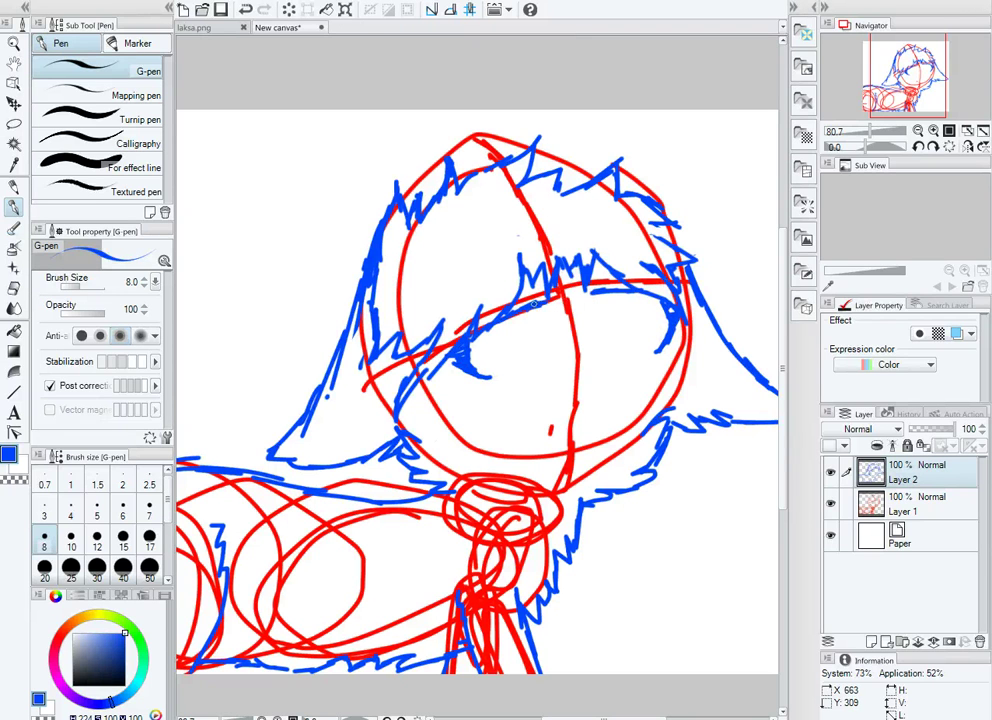
drag(495, 322, 500, 372)
drag(605, 290, 612, 330)
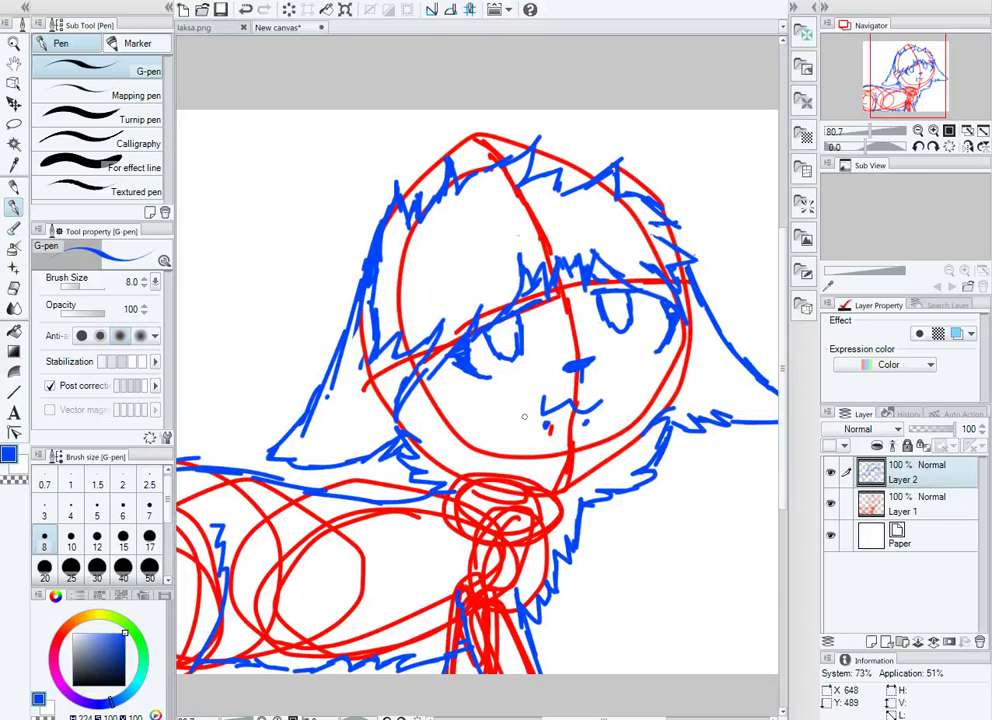
Sketch a cord necklace with a round yin-yang pendant hanging in front of the chest
key(ctrl+Tab)
key(ctrl+Tab)
mouse_move(564, 500)
mouse_down()
mouse_move(600, 632)
mouse_move(581, 652)
mouse_up()
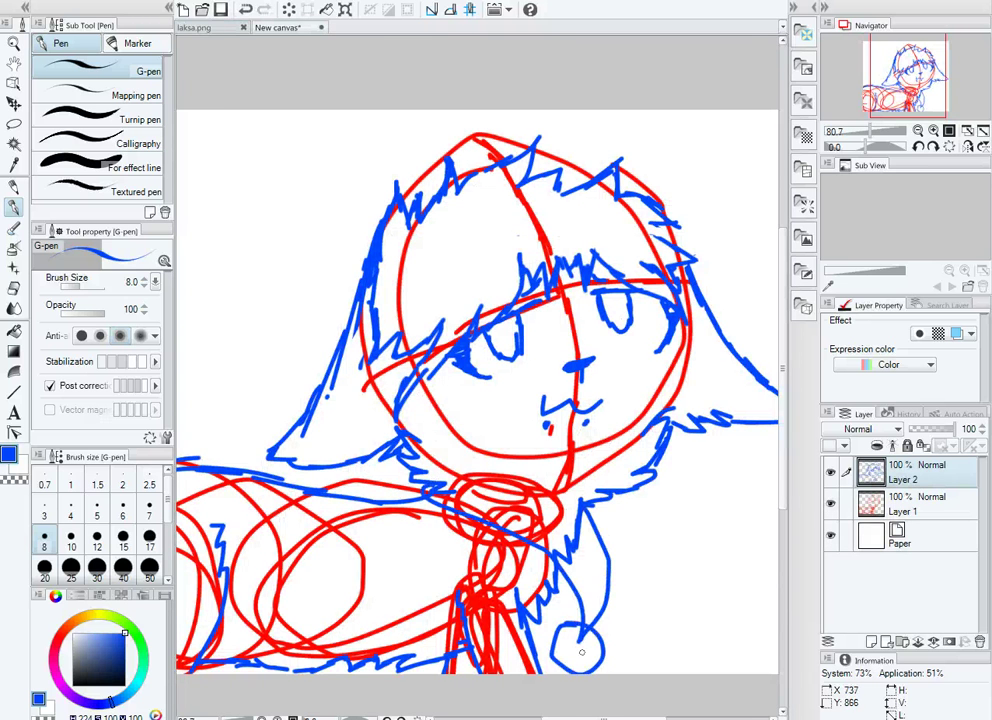
key(e)
key(p)
key(ctrl+Tab)
key(ctrl+Tab)
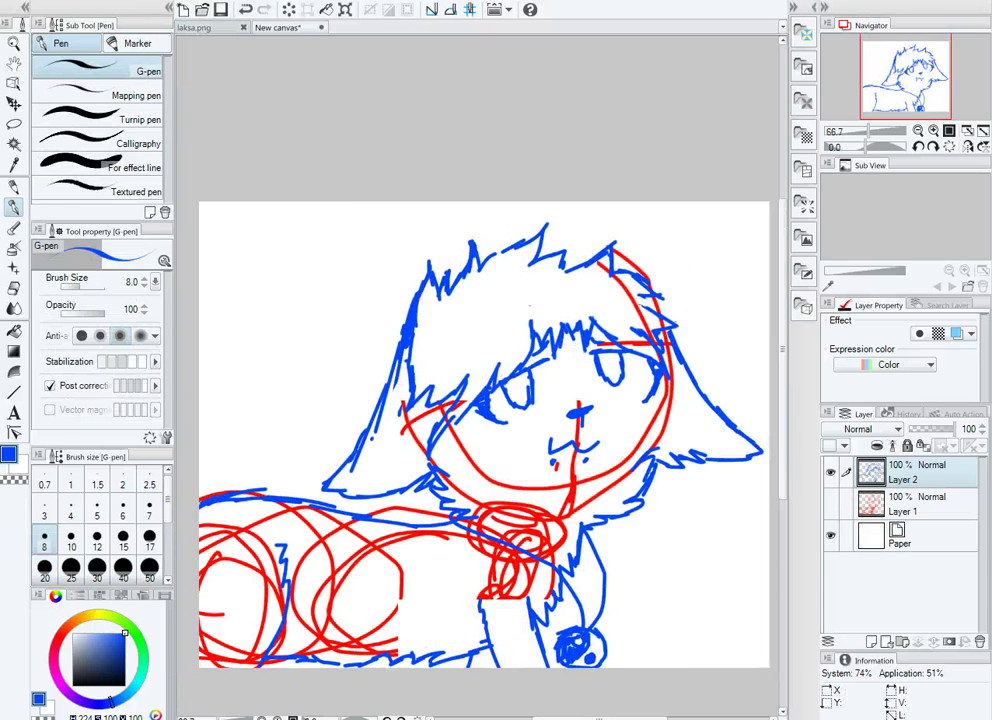
Hide the red construction sketch on Layer 1 and make slight lasso adjustments to the face sketch
click(830, 503)
key(m)
mouse_move(240, 335)
mouse_down()
mouse_move(195, 430)
mouse_move(555, 395)
mouse_up()
key(ctrl+d)
scroll(530, 392, down, 2)
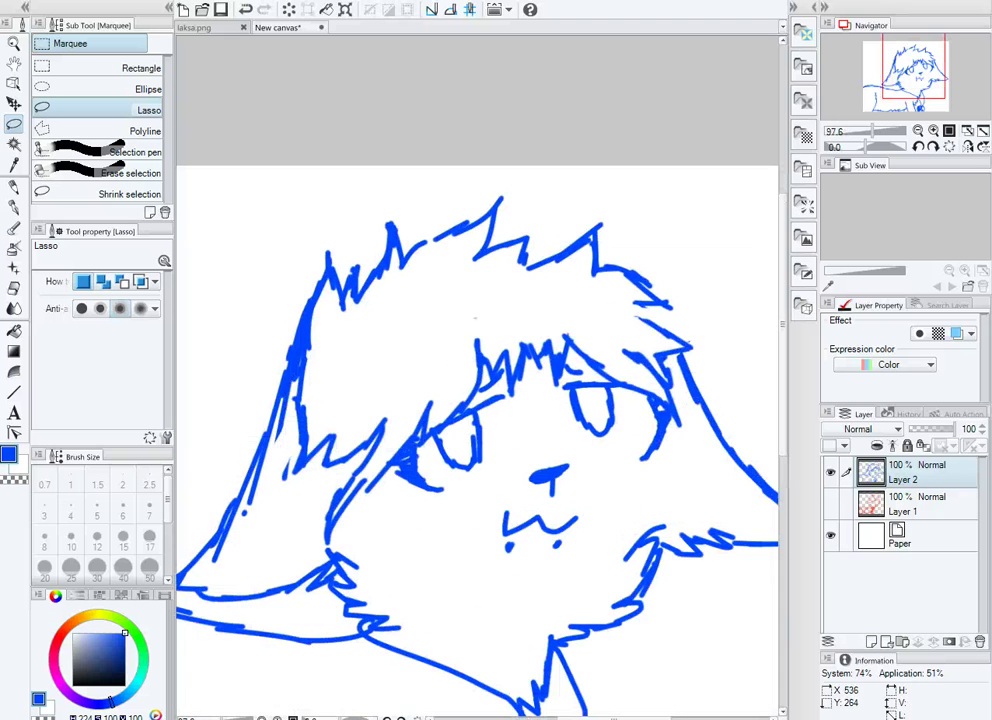
mouse_move(475, 400)
mouse_down()
mouse_move(553, 391)
mouse_move(656, 318)
mouse_up()
drag(596, 228, 596, 230)
key(ctrl+d)
scroll(596, 230, down, 3)
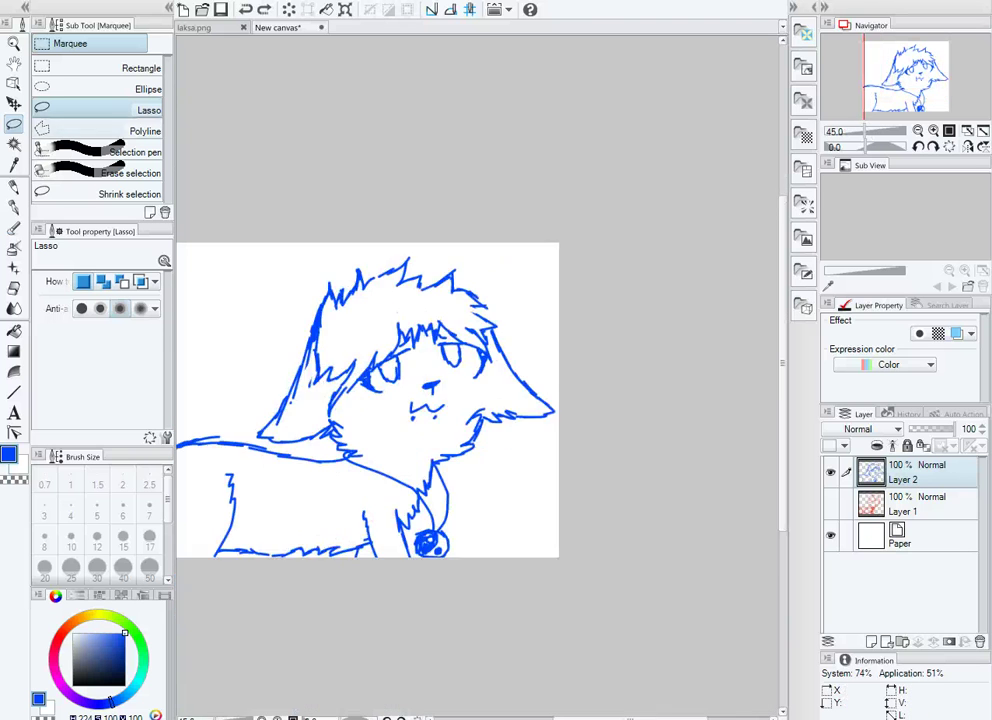
Add inner-ear outlines and small spots to both ears of the blue sketch
key(p)
scroll(530, 464, down, 1)
key(e)
scroll(530, 464, up, 2)
key(p)
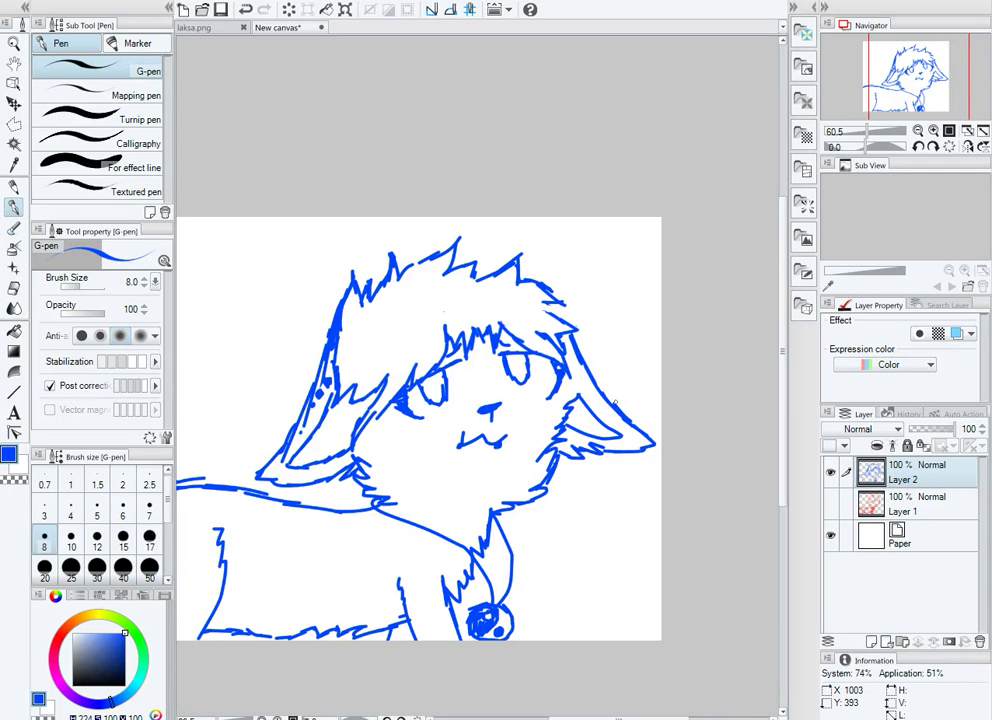
Create a new raster layer above the sketch and set the G-pen to black at brush size 10
click(65, 1)
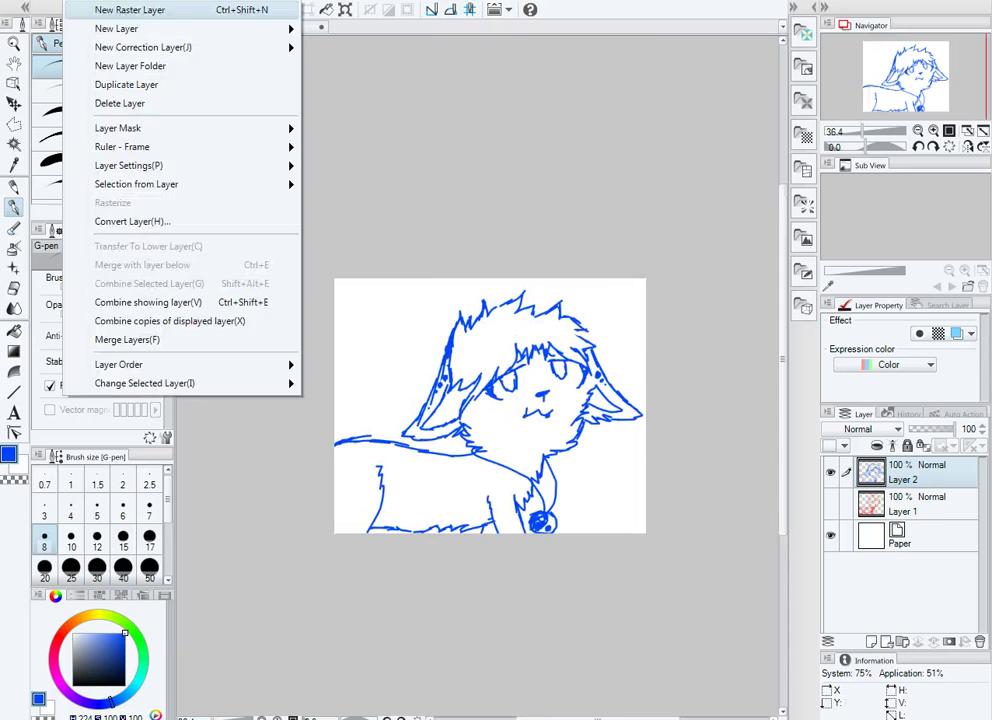
click(110, 7)
scroll(450, 420, up, 1)
click(73, 685)
click(70, 541)
drag(412, 285, 347, 421)
key(ctrl+z)
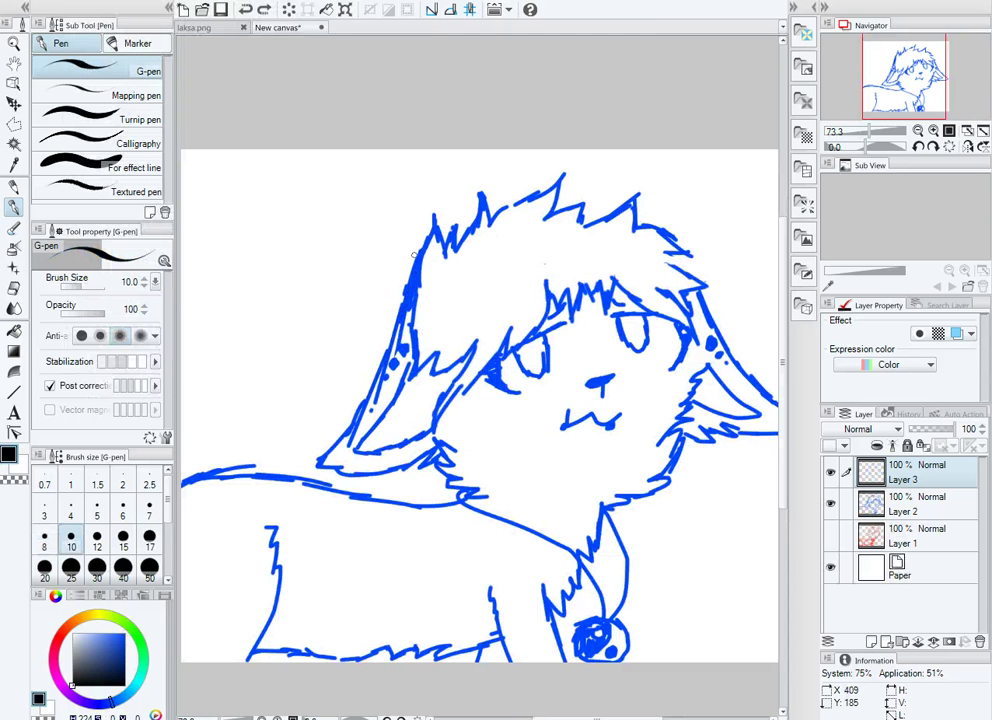
key(ctrl+z)
Ink the left ear and the cheek fur beside it at size 10, and the spiky hair and fringe at size 9
mouse_move(415, 262)
mouse_down()
mouse_move(319, 455)
mouse_move(410, 288)
mouse_move(342, 470)
mouse_move(440, 458)
mouse_up()
drag(437, 440, 456, 451)
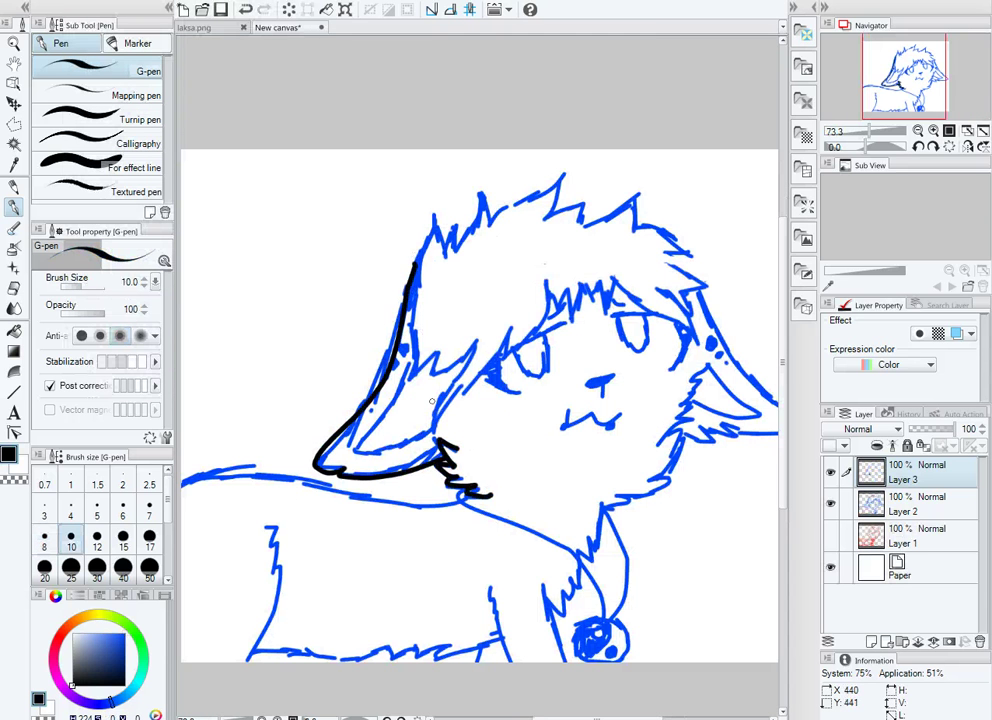
key(bracketleft)
mouse_move(433, 218)
mouse_down()
mouse_move(481, 192)
mouse_move(513, 207)
mouse_move(625, 205)
mouse_move(689, 257)
mouse_up()
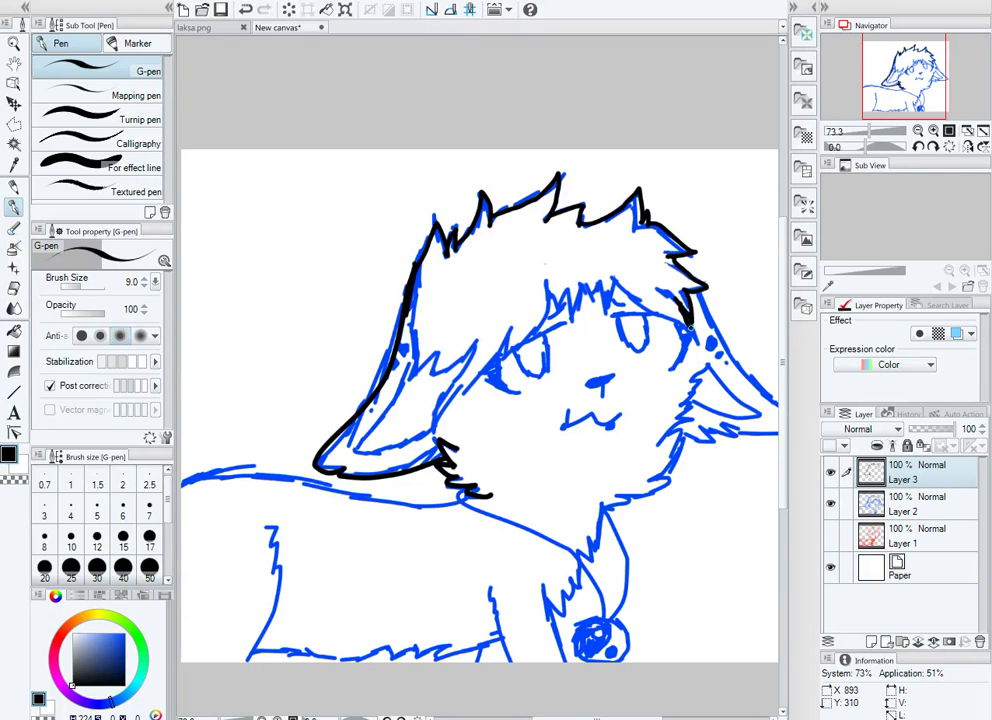
drag(698, 348, 612, 280)
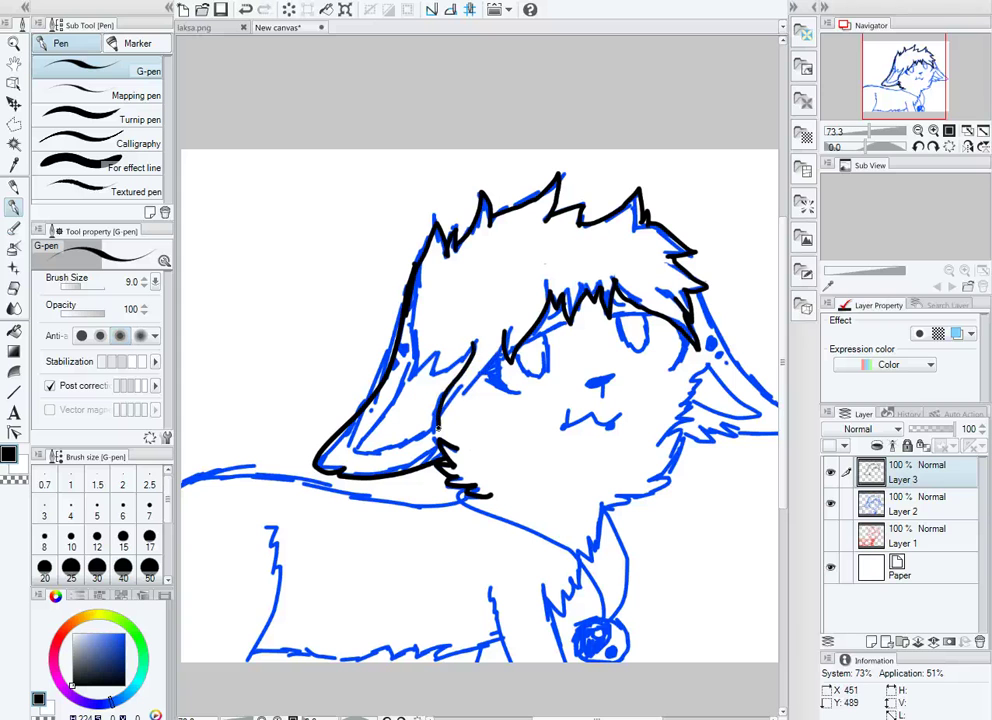
Ink the right ear and the right cheek fur down to the chin in black at brush size 10
key(bracketright)
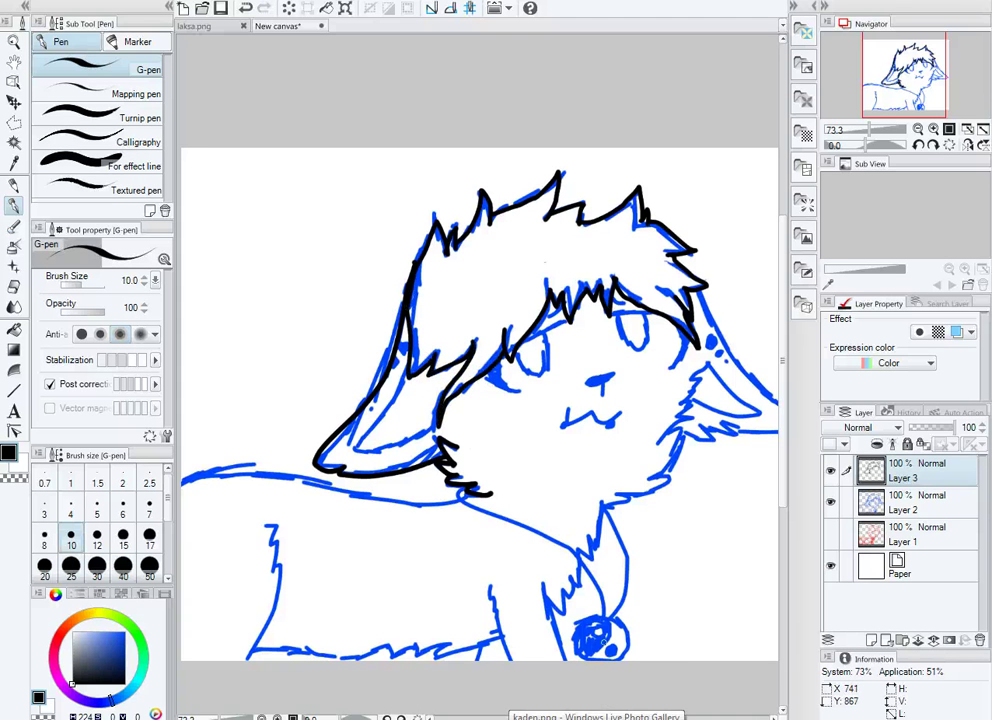
scroll(478, 405, right, 3)
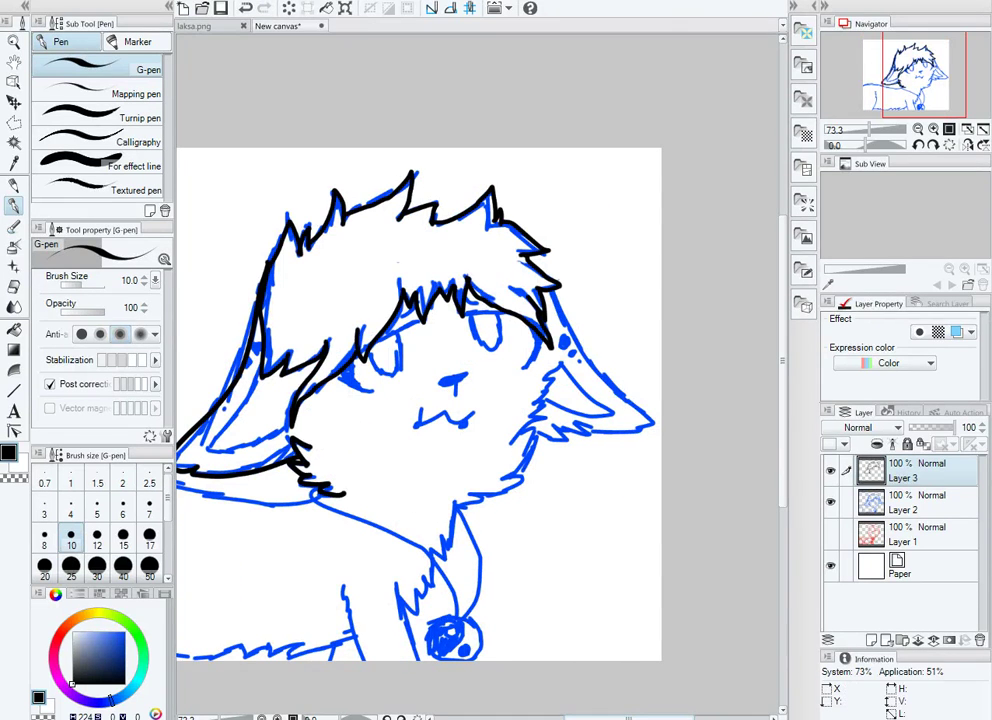
mouse_move(544, 298)
mouse_down()
mouse_move(565, 327)
mouse_move(582, 423)
mouse_up()
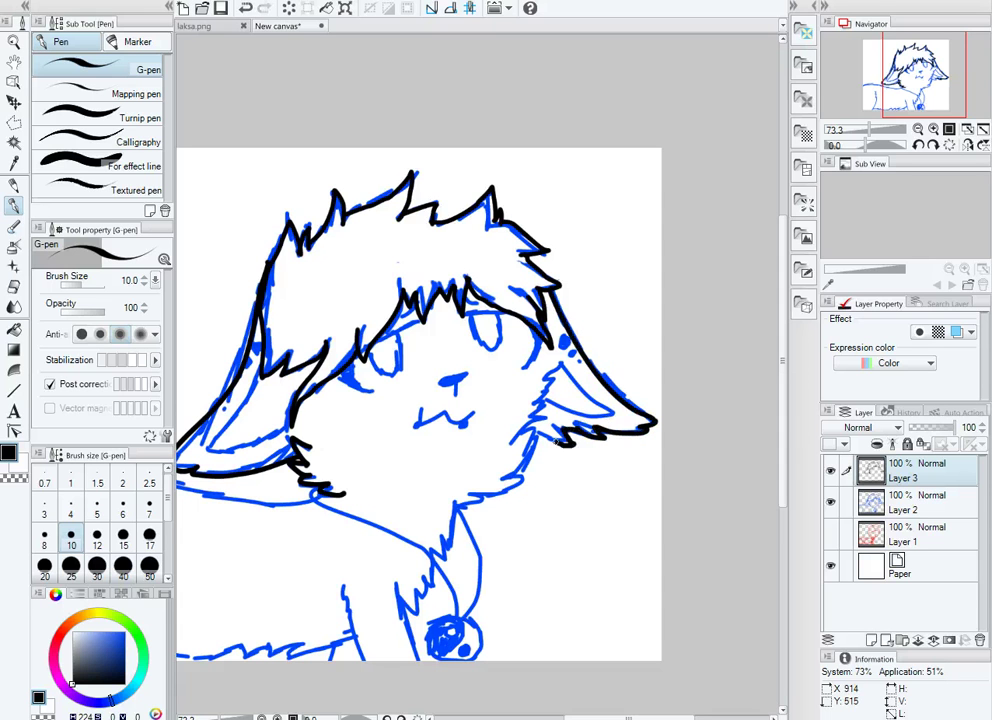
drag(545, 372, 516, 478)
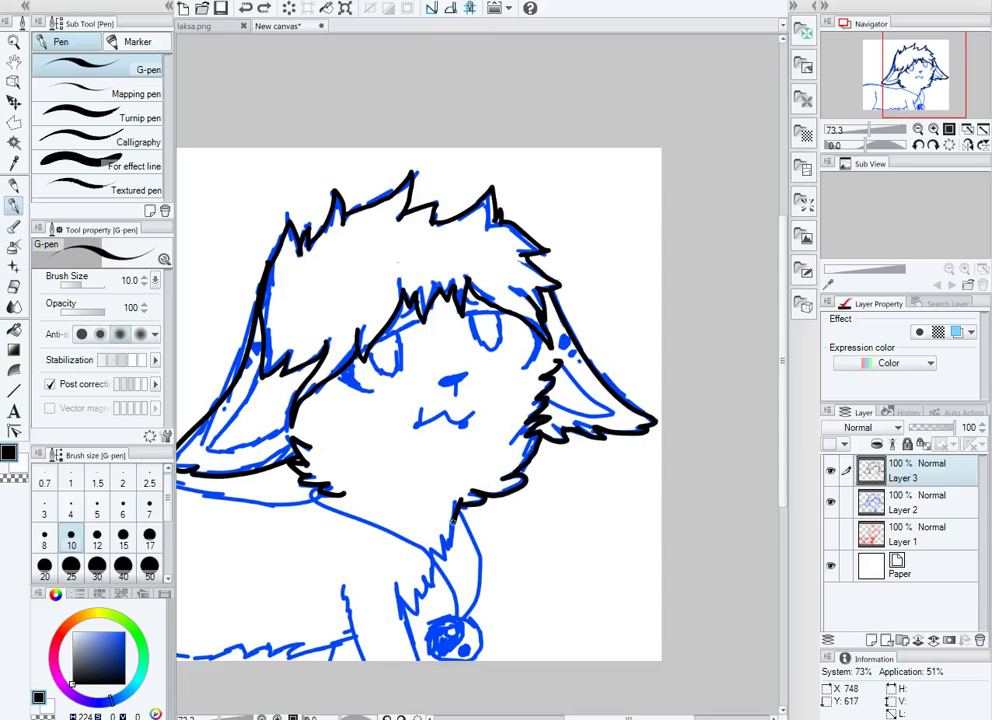
Ink the chest fur, front legs, hind leg, belly and back line of the body
mouse_move(411, 570)
mouse_down()
mouse_move(360, 647)
mouse_move(519, 605)
mouse_up()
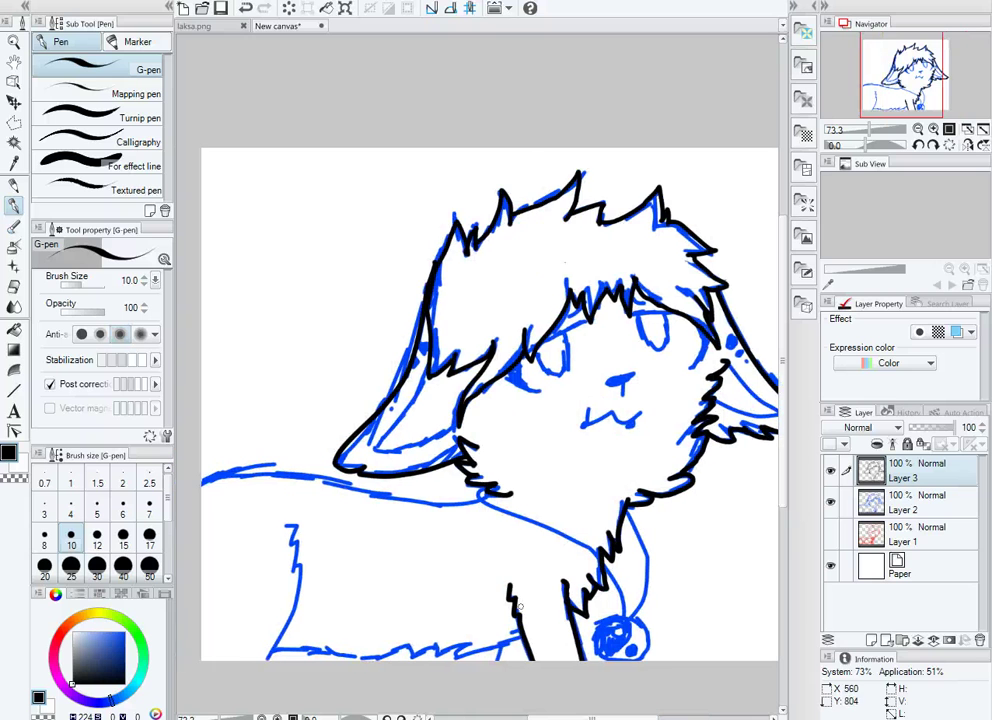
drag(285, 522, 405, 650)
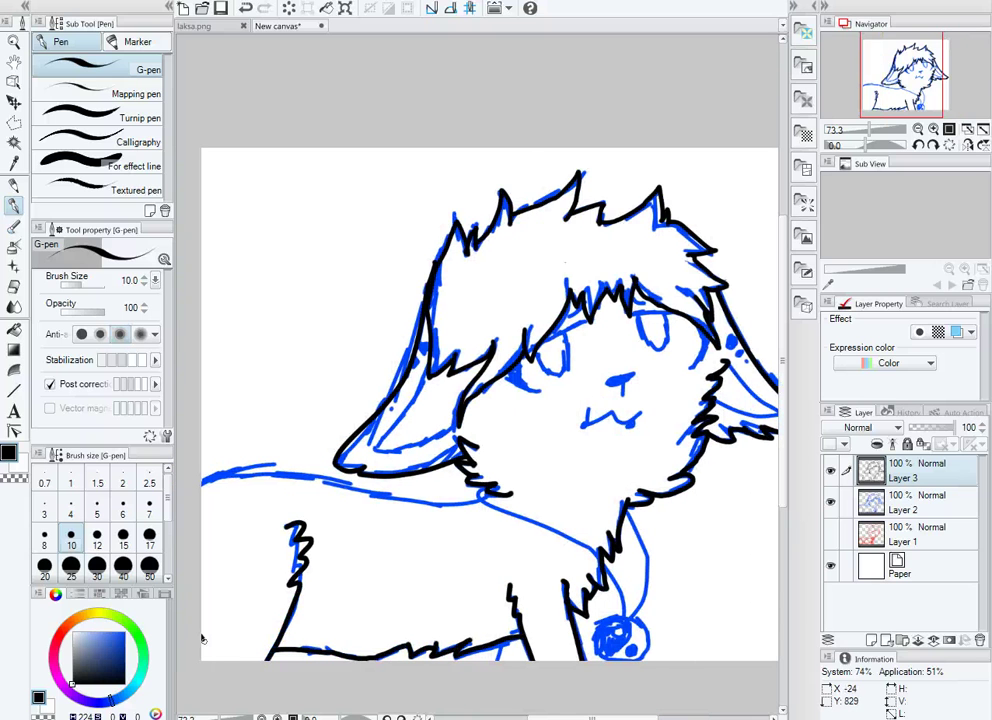
drag(492, 492, 205, 478)
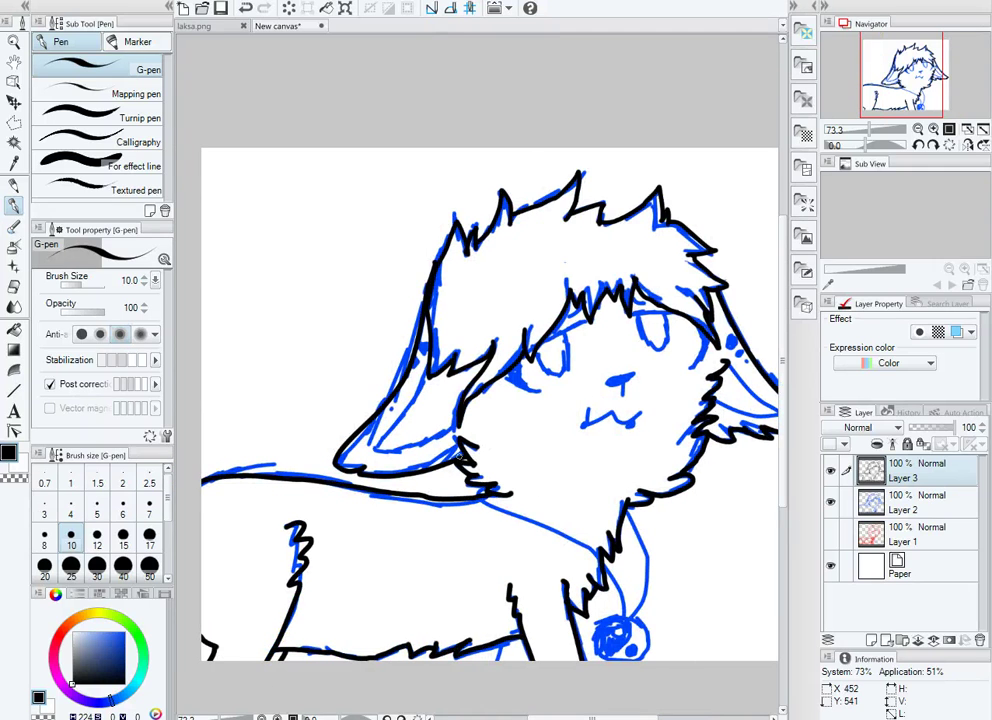
Ink the inner ears and ear spots, and add small fur marks along the body
scroll(458, 455, up, 2)
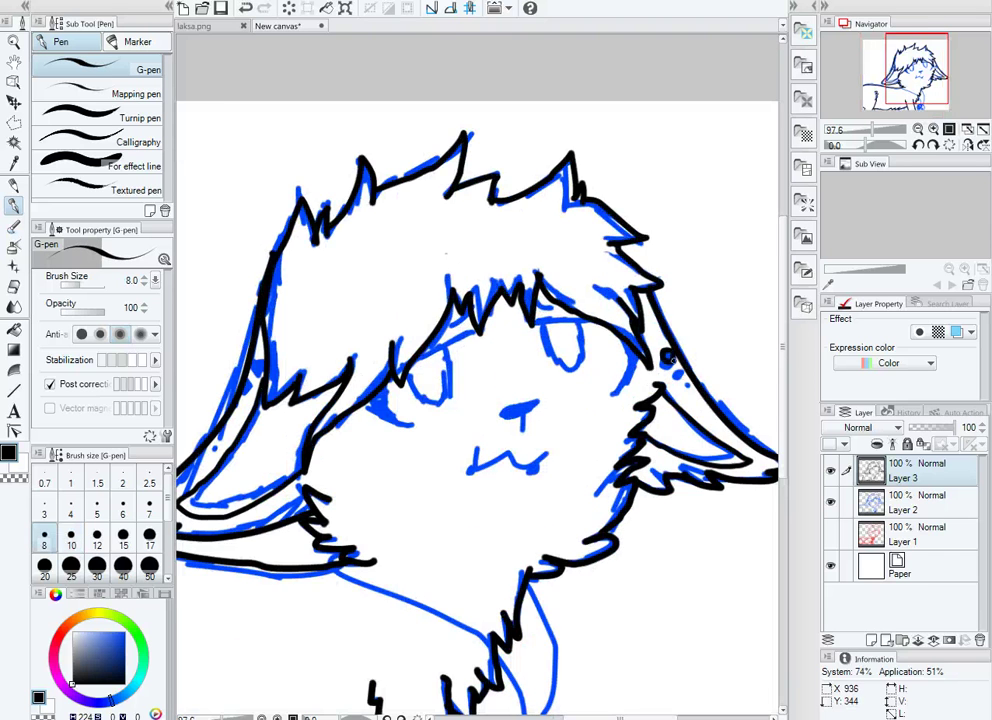
scroll(251, 386, down, 3)
scroll(211, 459, up, 3)
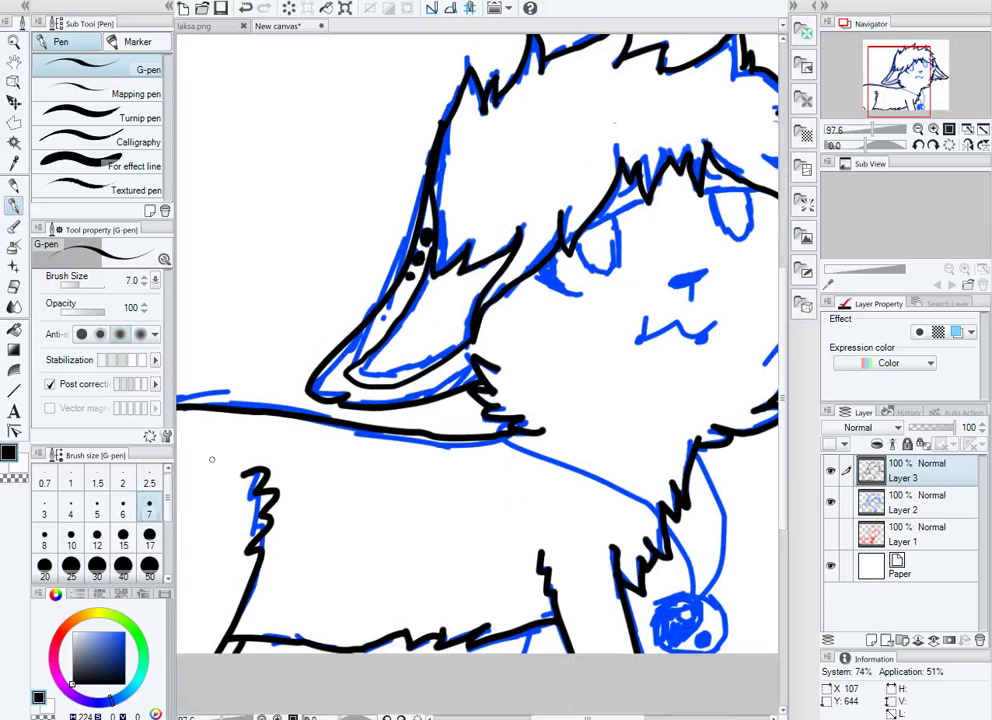
scroll(445, 519, down, 2)
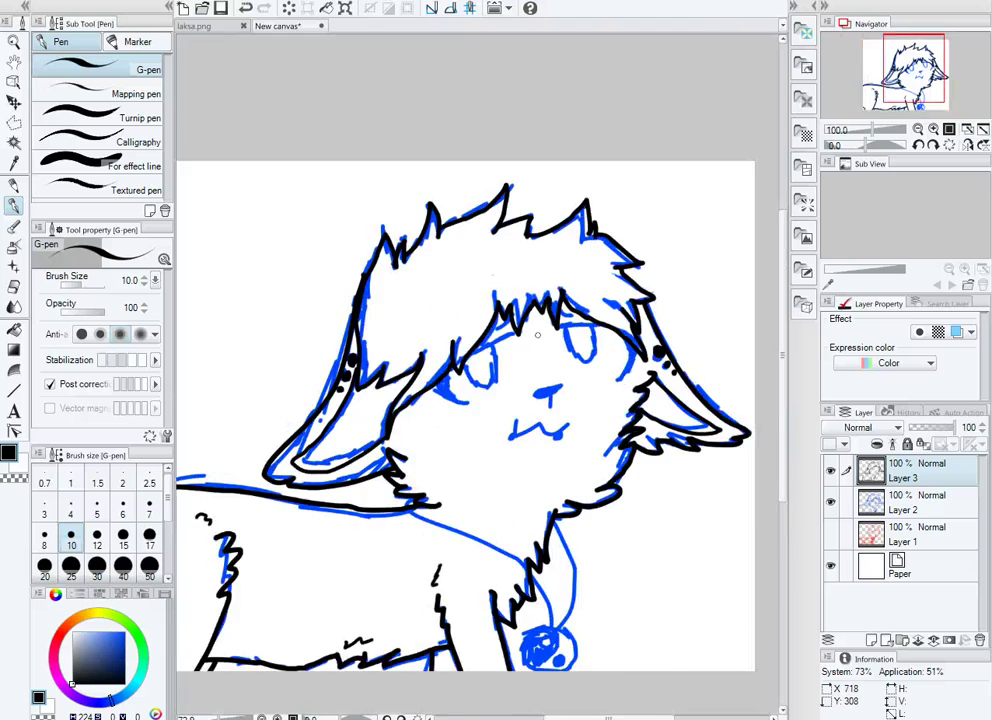
Ink the necklace cord, erase its lower end and draw the round pendant outline at brush size 7
scroll(478, 454, up, 3)
scroll(478, 453, down, 3)
scroll(435, 440, up, 1)
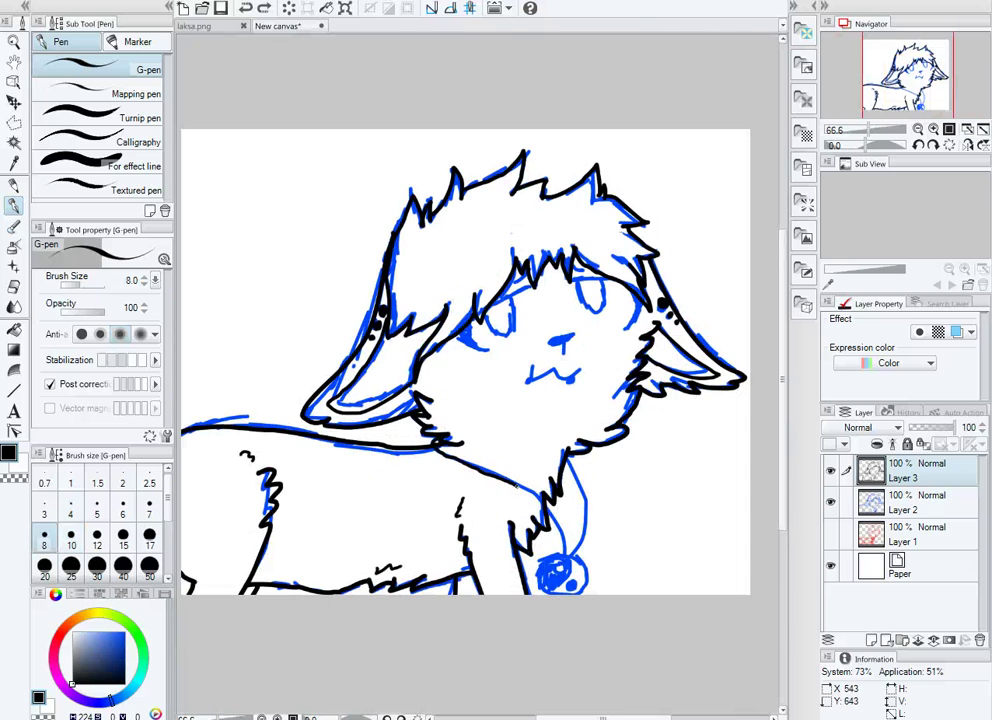
scroll(560, 510, up, 4)
key(e)
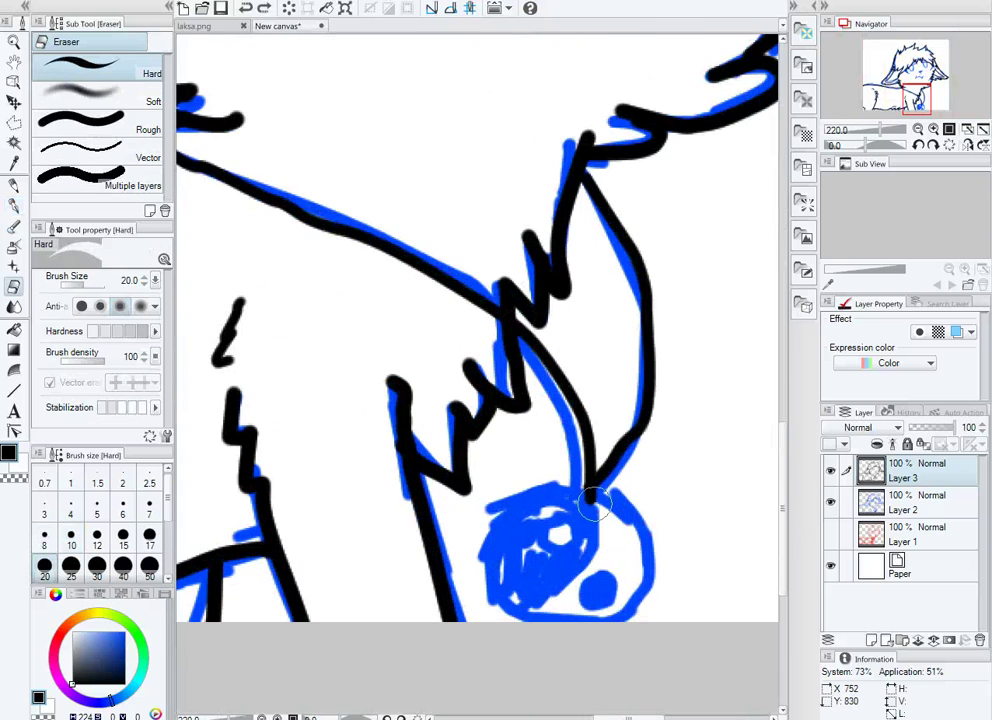
mouse_move(632, 494)
mouse_down()
mouse_move(644, 328)
mouse_move(549, 467)
mouse_move(622, 612)
mouse_up()
key(p)
key(bracketleft)
drag(560, 478, 545, 474)
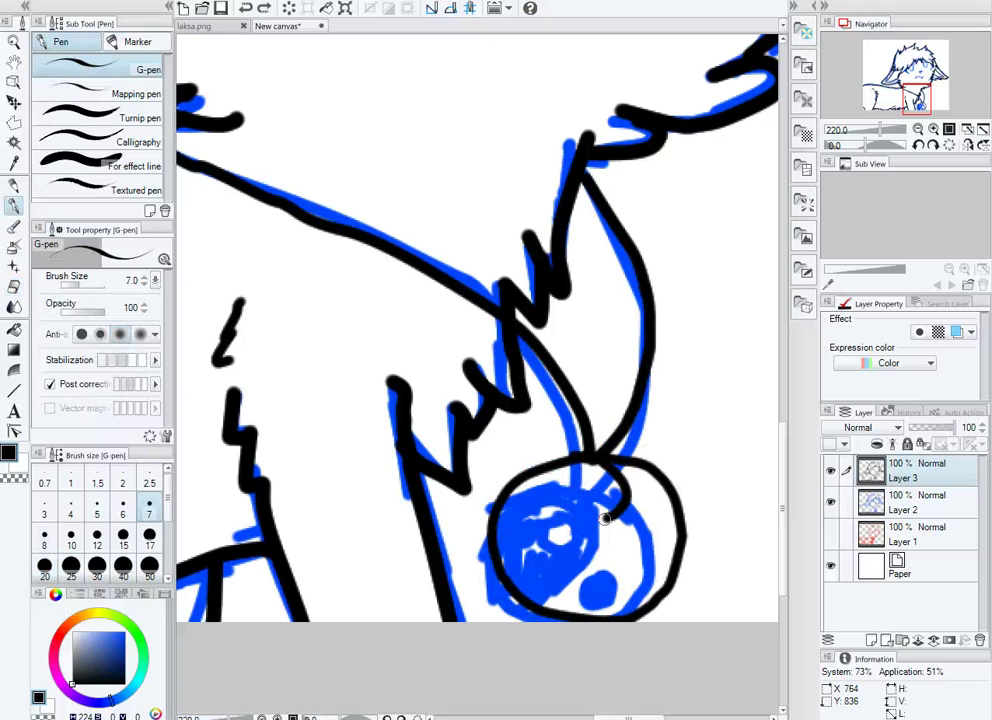
Ink the pendant's yin-yang divider and dots, and fill its dark half at brush size 10
drag(590, 610, 567, 477)
drag(592, 578, 600, 588)
key(bracketright)
key(bracketright)
drag(520, 585, 535, 496)
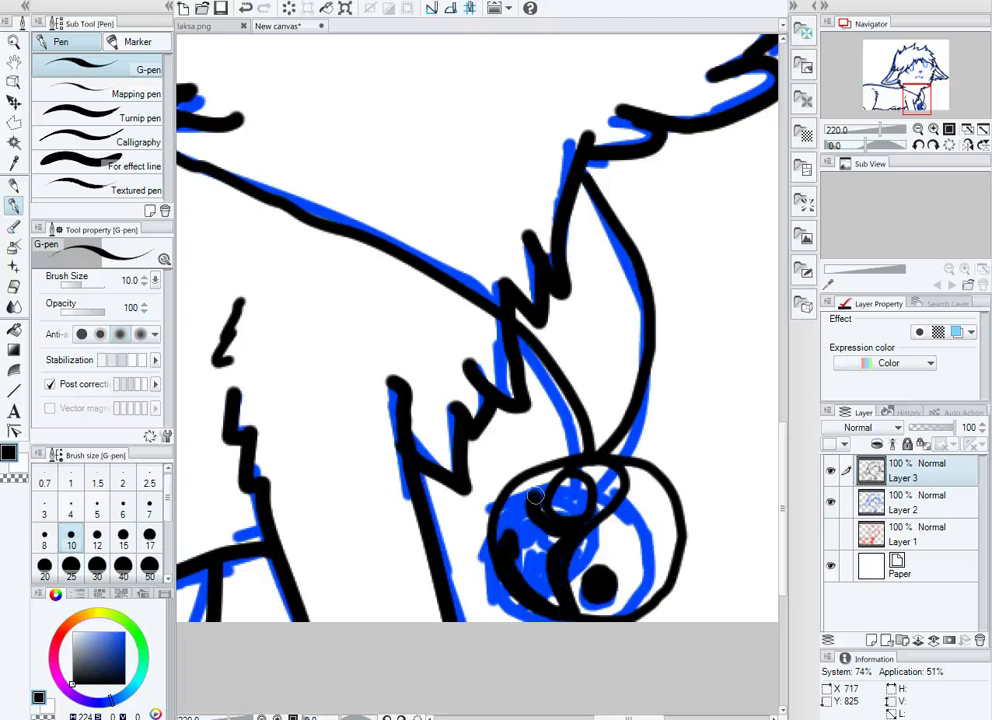
mouse_move(390, 378)
mouse_down()
mouse_move(478, 390)
mouse_move(465, 362)
mouse_up()
scroll(520, 400, down, 3)
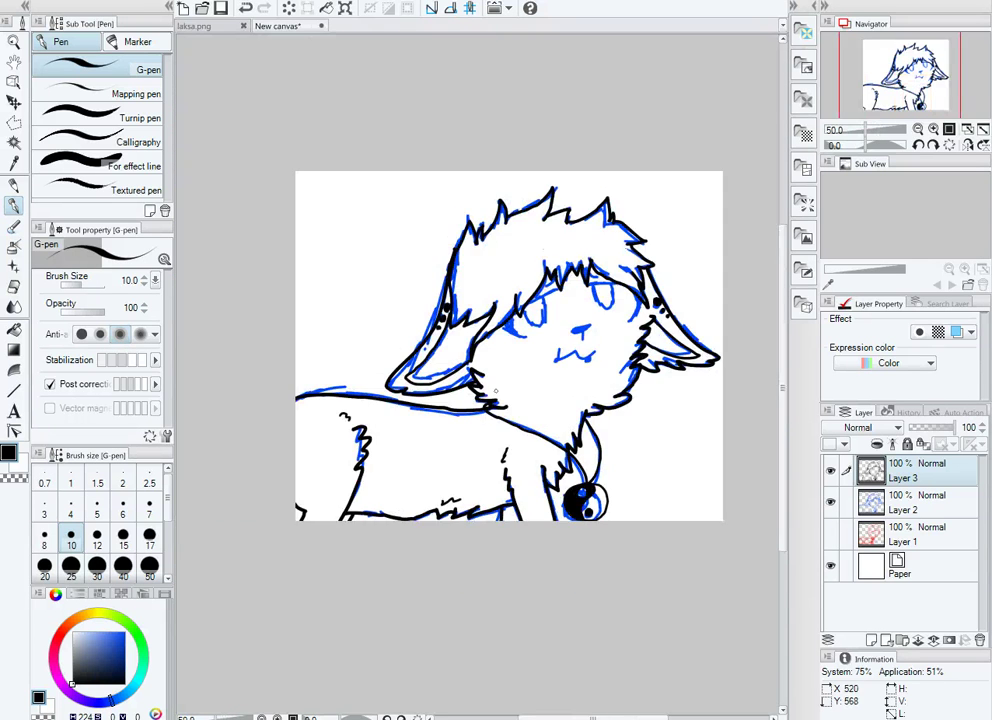
Ink both upper eyelids and the solid black outer lashes of the left eye at brush size 8
scroll(685, 393, up, 2)
key(bracketleft)
scroll(535, 341, up, 2)
drag(250, 300, 205, 395)
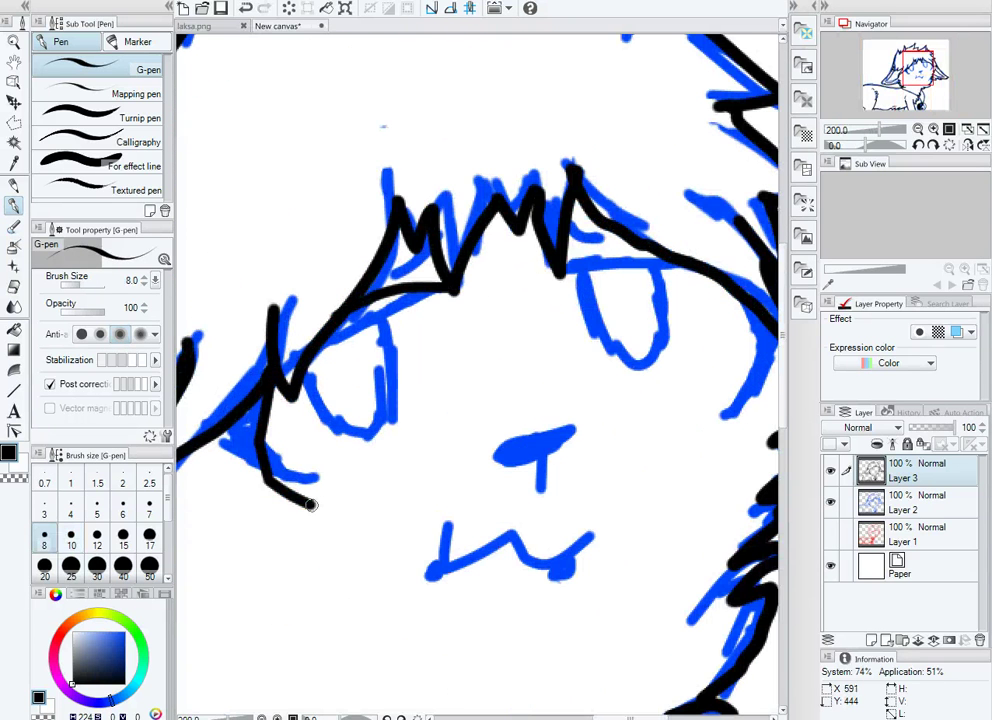
drag(245, 330, 221, 422)
drag(422, 225, 516, 192)
key(ctrl+z)
drag(435, 216, 526, 195)
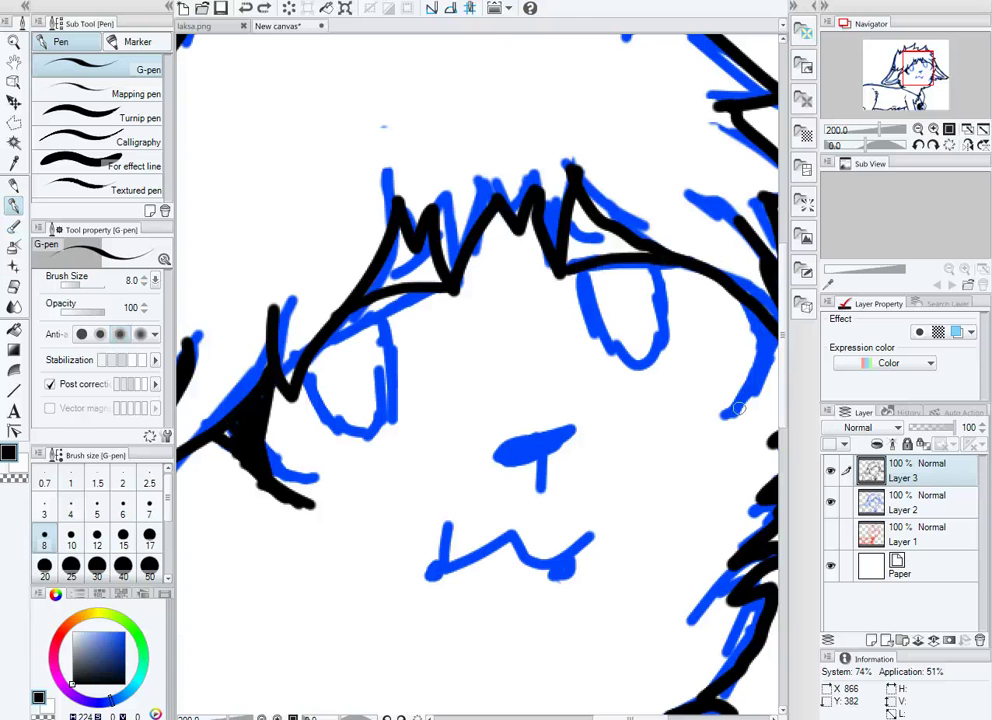
Ink the outer lashes of the right-hand eye, and outline both irises at brush size 7
scroll(720, 349, down, 4)
scroll(427, 315, up, 2)
key(bracketleft)
scroll(402, 324, up, 2)
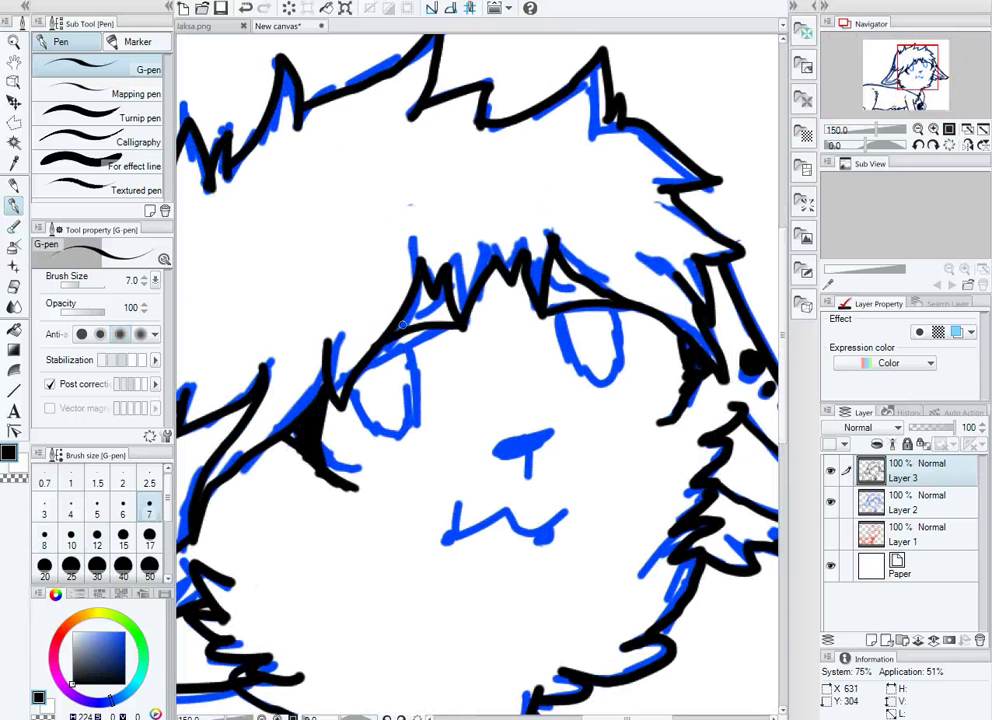
drag(345, 398, 405, 438)
drag(560, 312, 590, 385)
Ink the solid nose at brush size 8, the mouth at size 7 and the short line under the nose at size 6
key(bracketright)
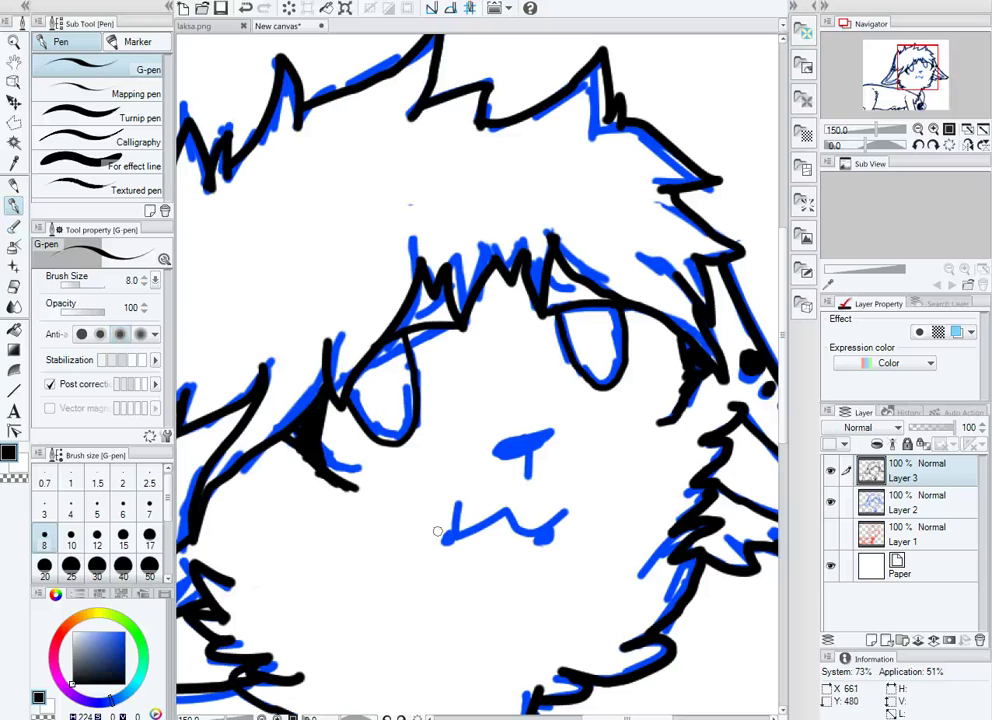
drag(497, 450, 555, 433)
key(bracketleft)
drag(457, 505, 568, 512)
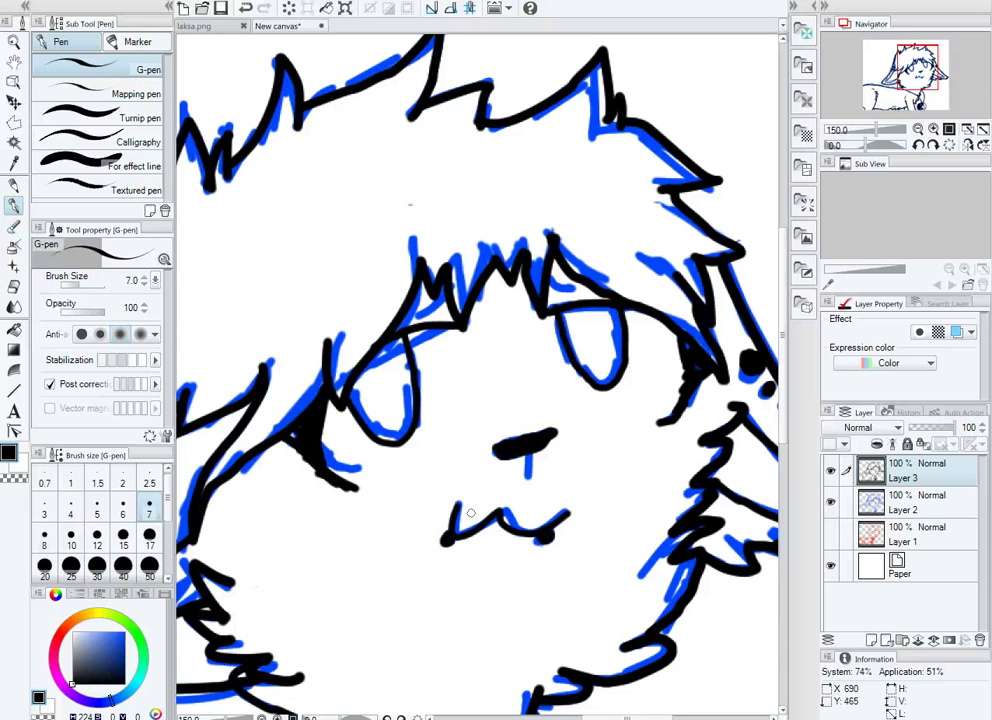
key(bracketleft)
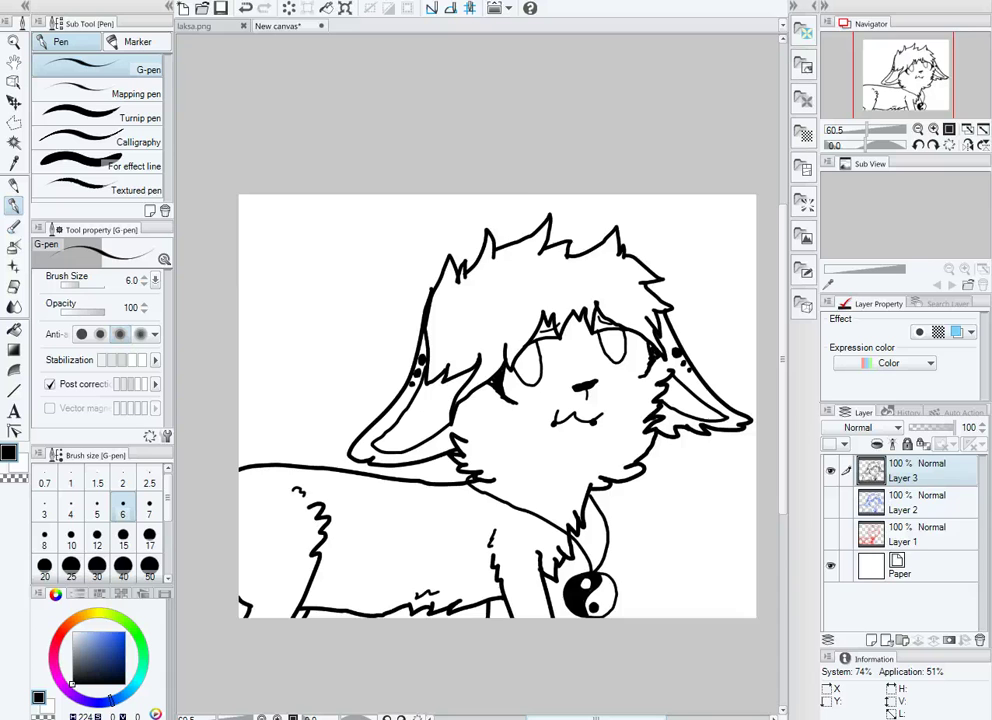
Hide the blue sketch and, on a new layer below the line art, cover the character in the blue-grey sampled from laksa.png
click(903, 509)
click(195, 26)
click(277, 26)
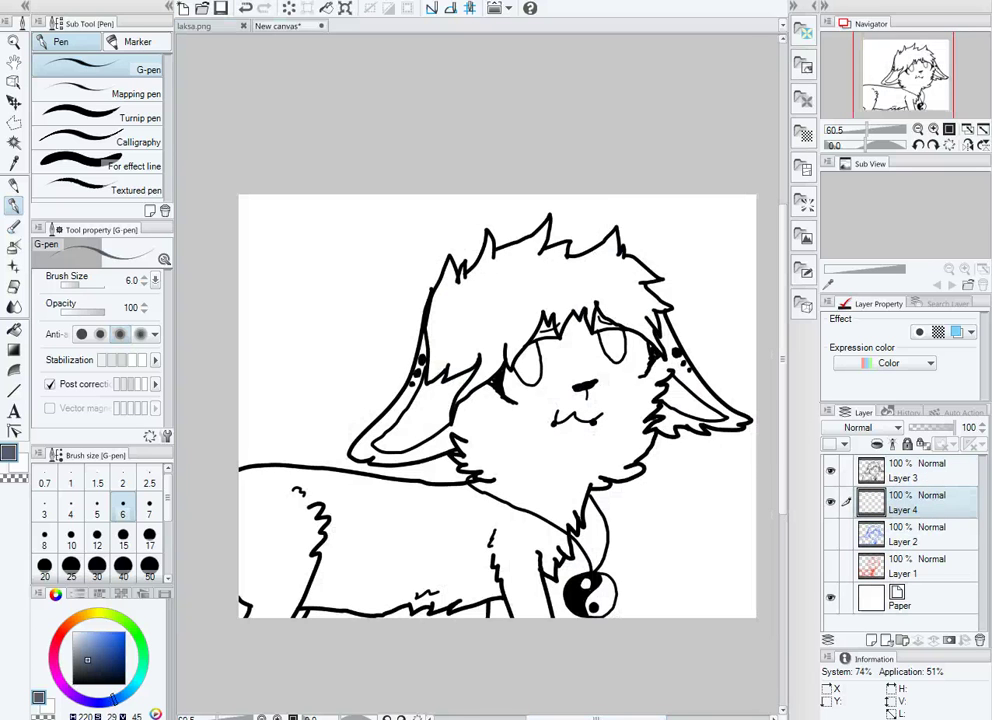
click(123, 565)
mouse_move(300, 470)
mouse_down()
mouse_move(465, 421)
mouse_move(600, 300)
mouse_up()
Auto-select the area outside the line art with gap closing and area scaling off, and delete the blue-grey there on Layer 4
click(903, 470)
click(14, 143)
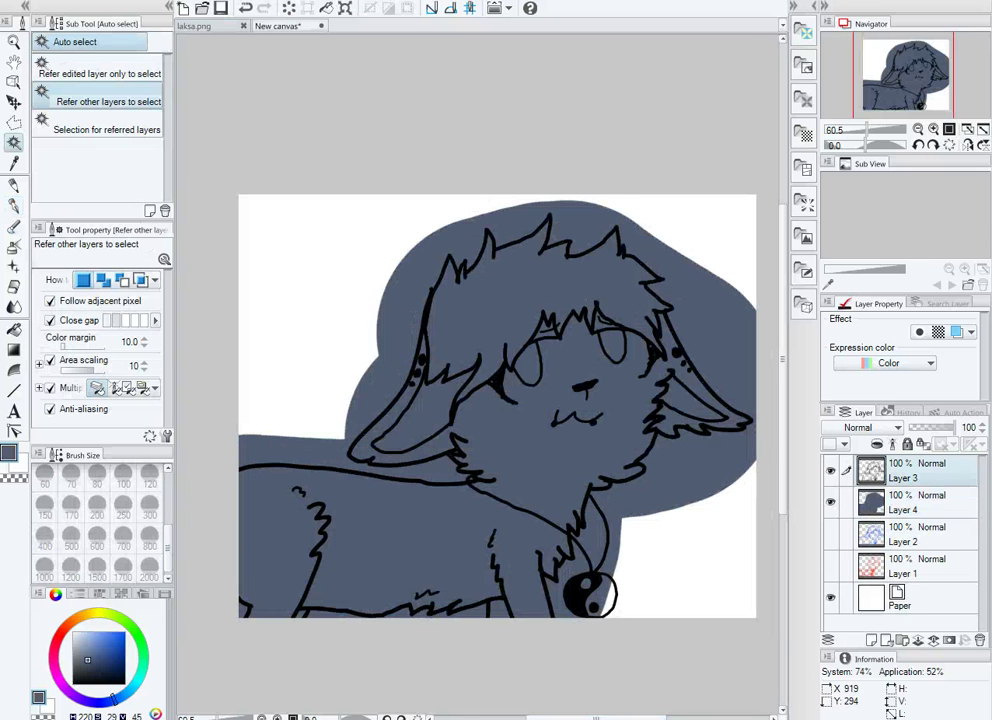
click(50, 320)
click(50, 360)
click(903, 502)
click(300, 300)
key(Delete)
key(ctrl+d)
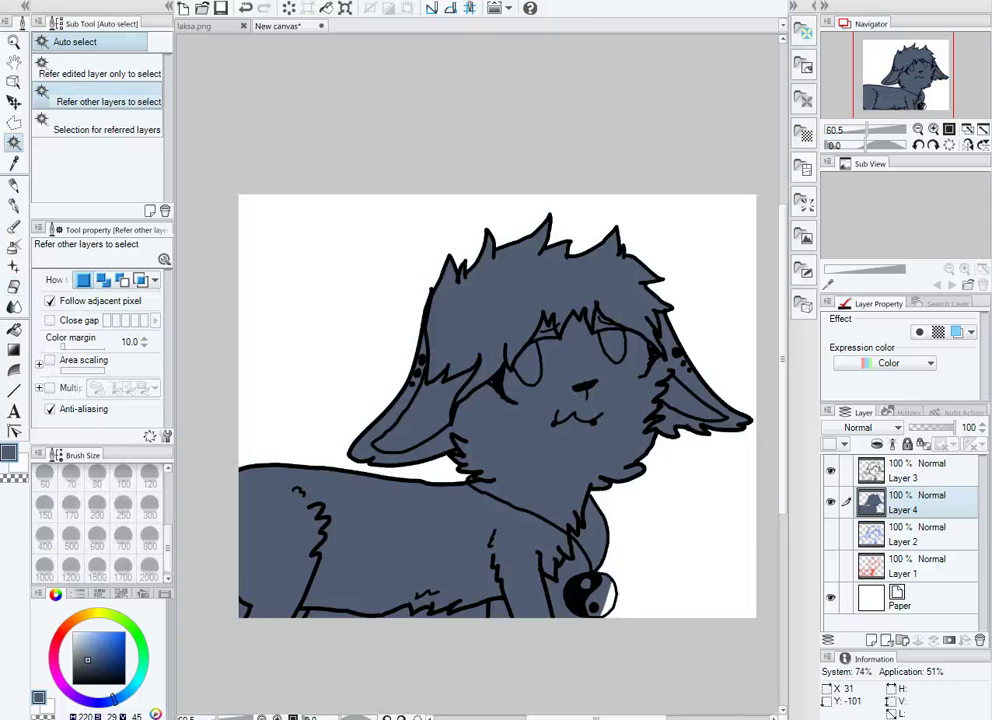
Clear the leftover blue-grey from the enclosed gaps under the belly and inside the necklace loop
key(e)
scroll(480, 400, up, 3)
scroll(480, 400, up, 2)
key(w)
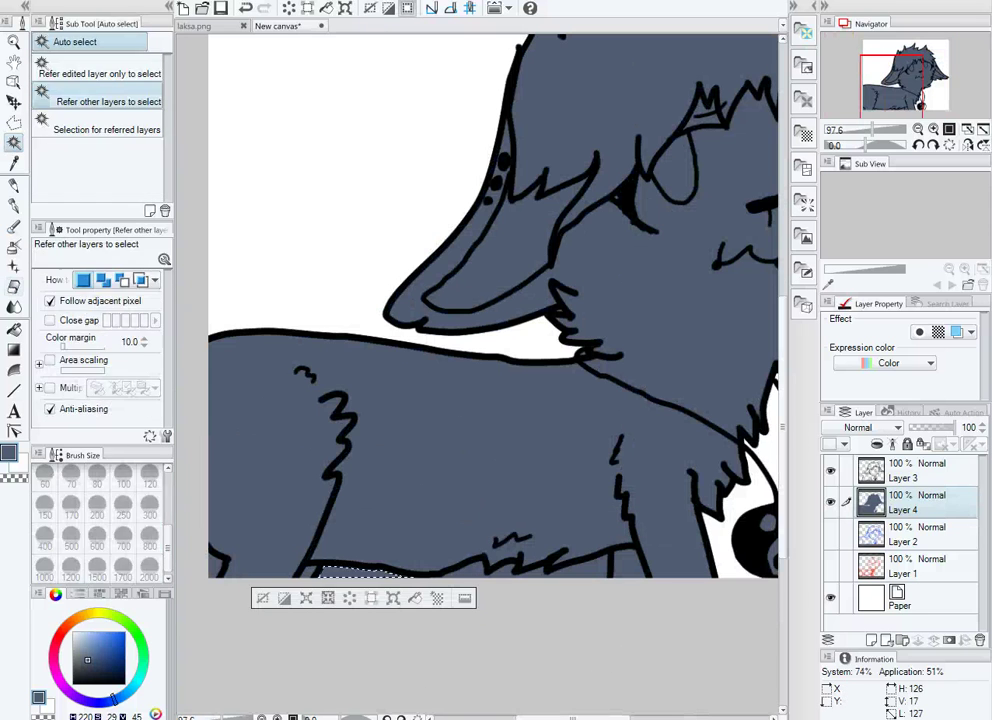
scroll(220, 585, down, 2)
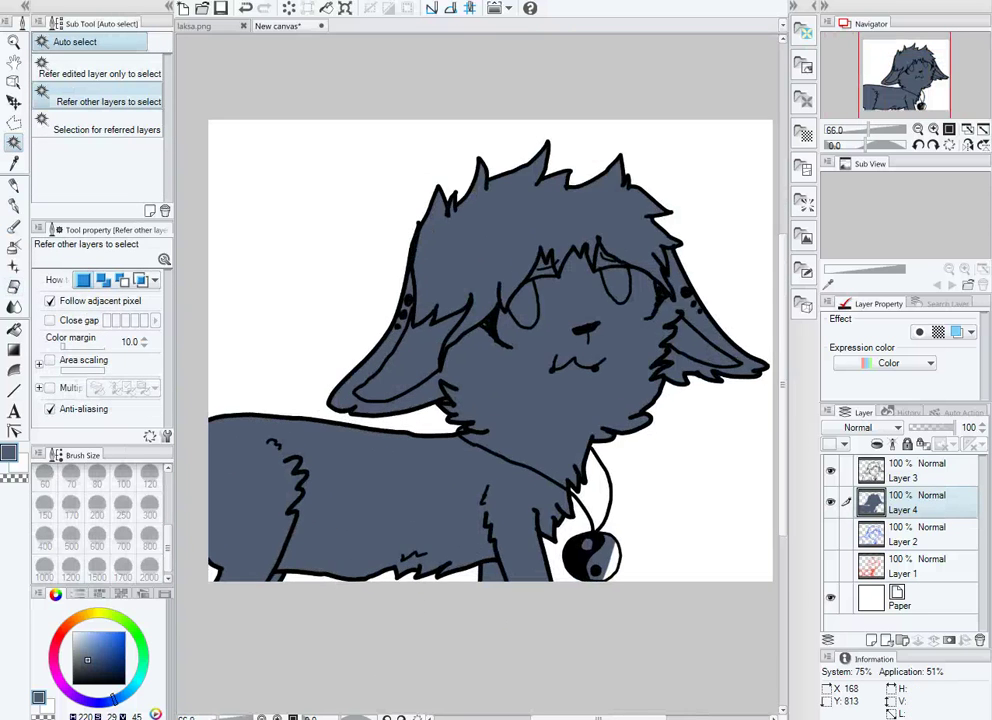
Sample white from laksa.png, hide the paper and add a new layer above the blue-grey base
click(195, 25)
click(278, 25)
click(830, 597)
key(ctrl+shift+n)
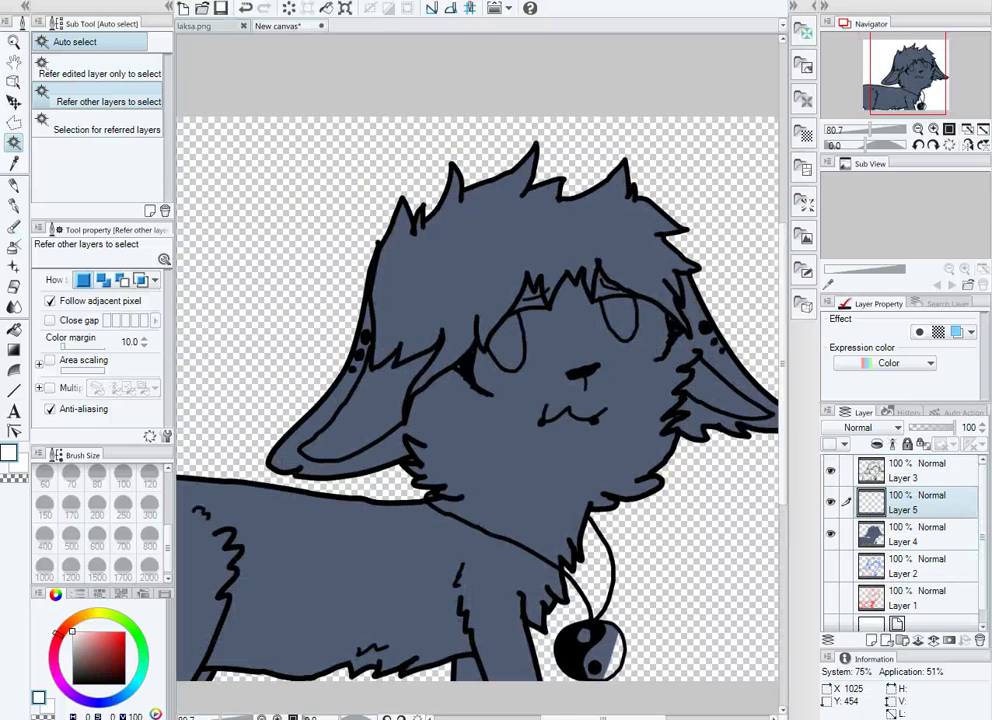
Paint soft white markings on the chin, chest, belly and haunch with Running color edge watercolor at brush size 60
scroll(480, 350, up, 1)
click(14, 227)
click(14, 229)
click(195, 25)
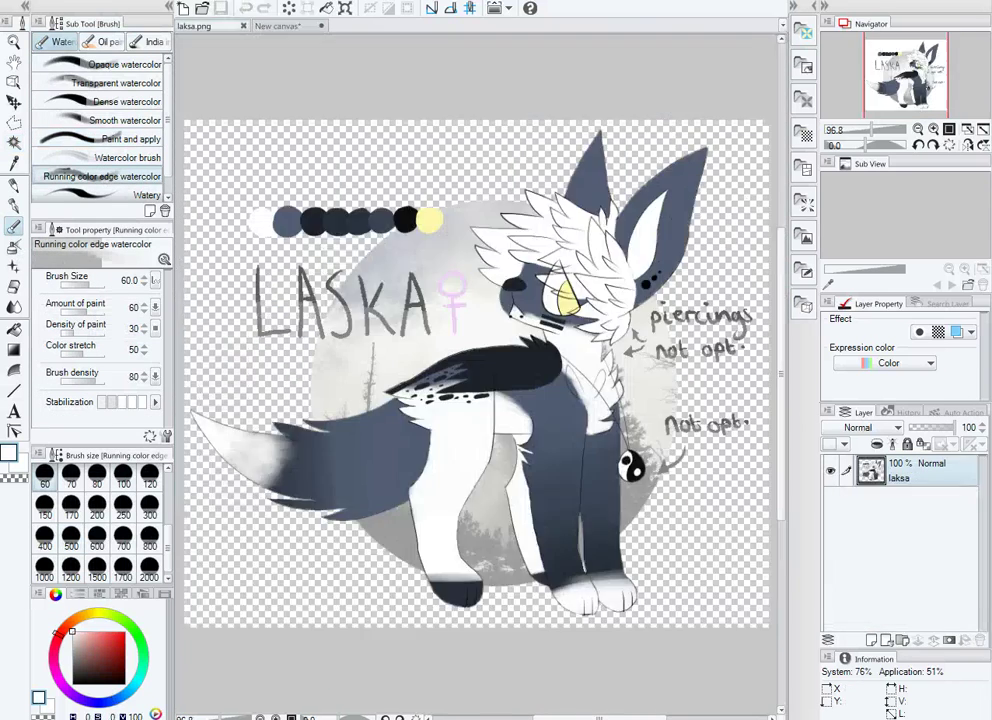
click(278, 25)
mouse_move(480, 300)
mouse_down()
mouse_move(560, 259)
mouse_move(525, 323)
mouse_up()
scroll(634, 441, down, 1)
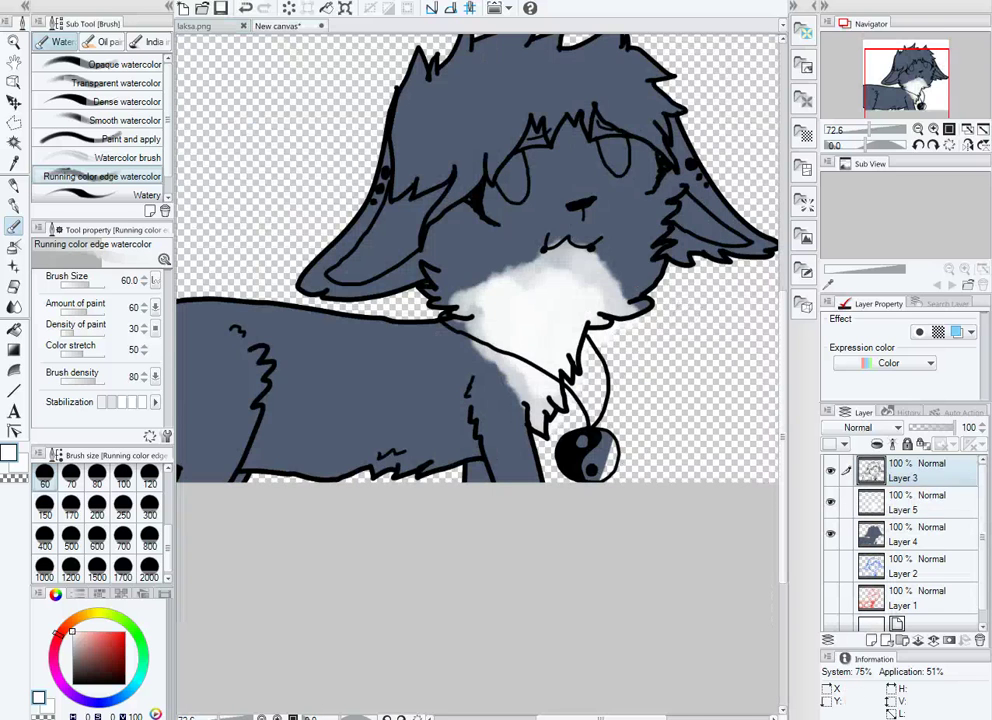
drag(400, 350, 480, 353)
mouse_move(250, 365)
mouse_down()
mouse_move(326, 385)
mouse_move(493, 461)
mouse_move(275, 495)
mouse_move(394, 423)
mouse_move(362, 387)
mouse_move(478, 428)
mouse_move(333, 421)
mouse_move(256, 447)
mouse_move(314, 422)
mouse_up()
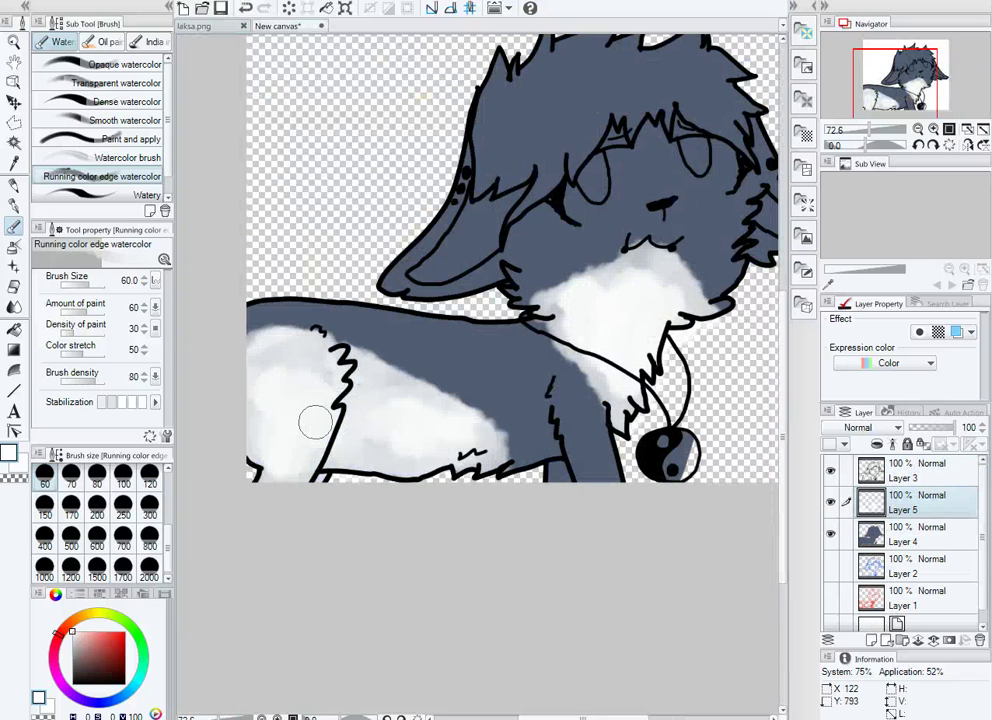
Auto-select the empty gaps beside the necklace, clear stray white paint from them and deselect
key(w)
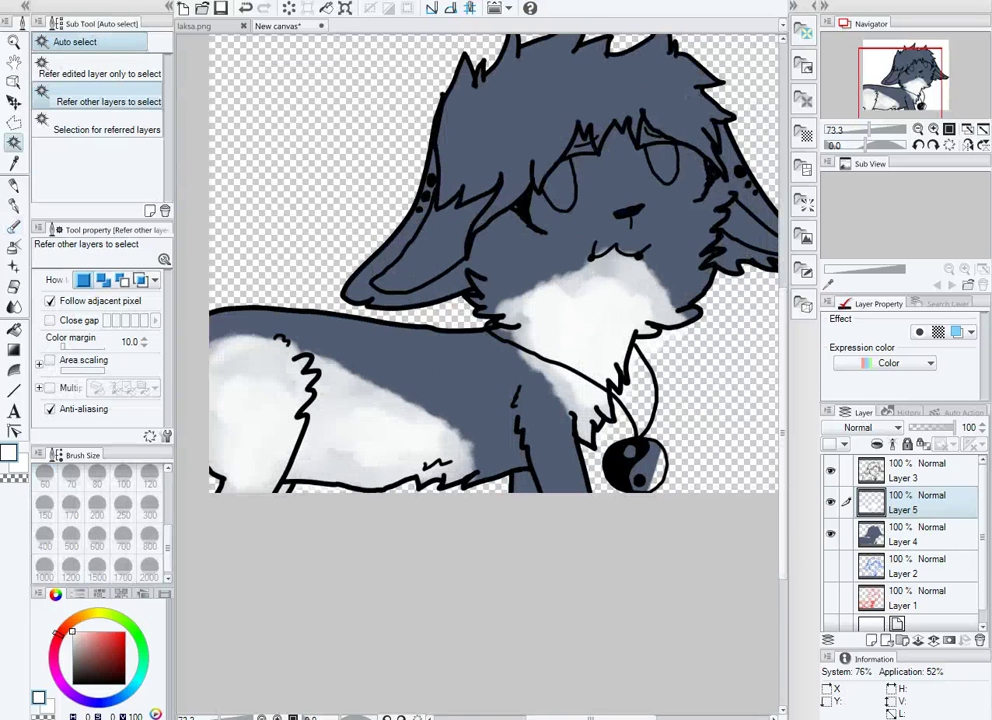
click(650, 400)
key(e)
key(w)
click(645, 390)
key(e)
key(p)
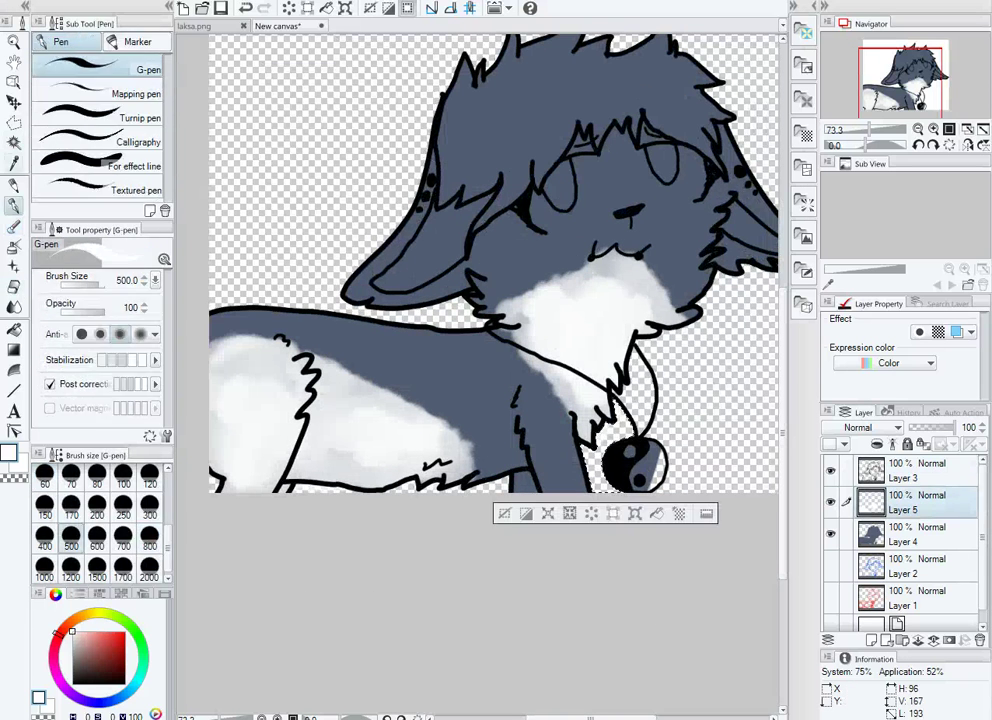
key(w)
key(ctrl+d)
On a new layer below the line art, paint white along the fringe and upper hair edges with the G-pen at size 17
key(ctrl+minus)
key(p)
scroll(365, 340, up, 5)
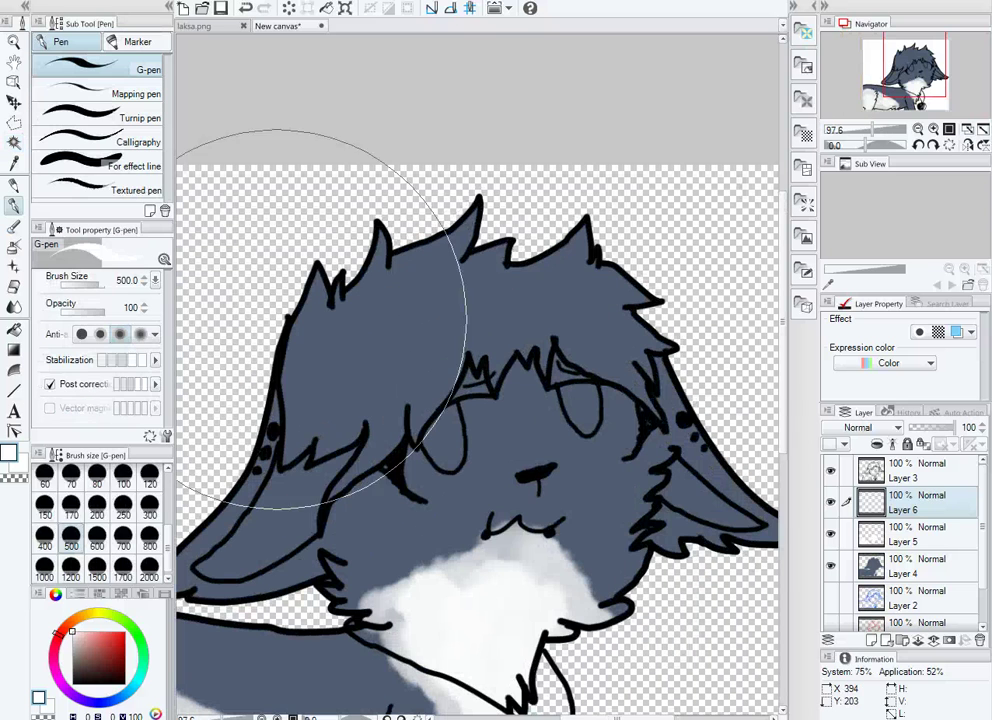
click(149, 530)
mouse_move(285, 463)
mouse_down()
mouse_move(476, 354)
mouse_move(500, 350)
mouse_move(543, 370)
mouse_move(640, 350)
mouse_move(610, 300)
mouse_move(520, 262)
mouse_move(424, 251)
mouse_up()
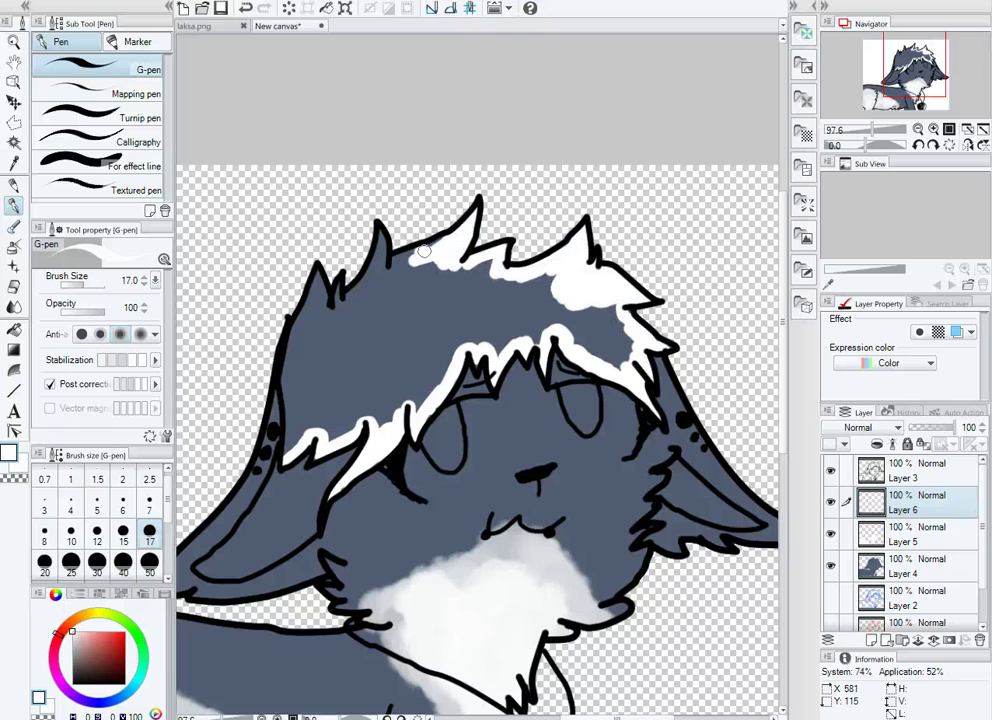
Fill the rest of the hair solid white at brush size 30
mouse_move(340, 292)
mouse_down()
mouse_move(286, 382)
mouse_move(296, 432)
mouse_move(314, 380)
mouse_move(318, 302)
mouse_move(452, 276)
mouse_move(523, 284)
mouse_move(625, 346)
mouse_up()
key(bracketright)
key(bracketright)
key(bracketright)
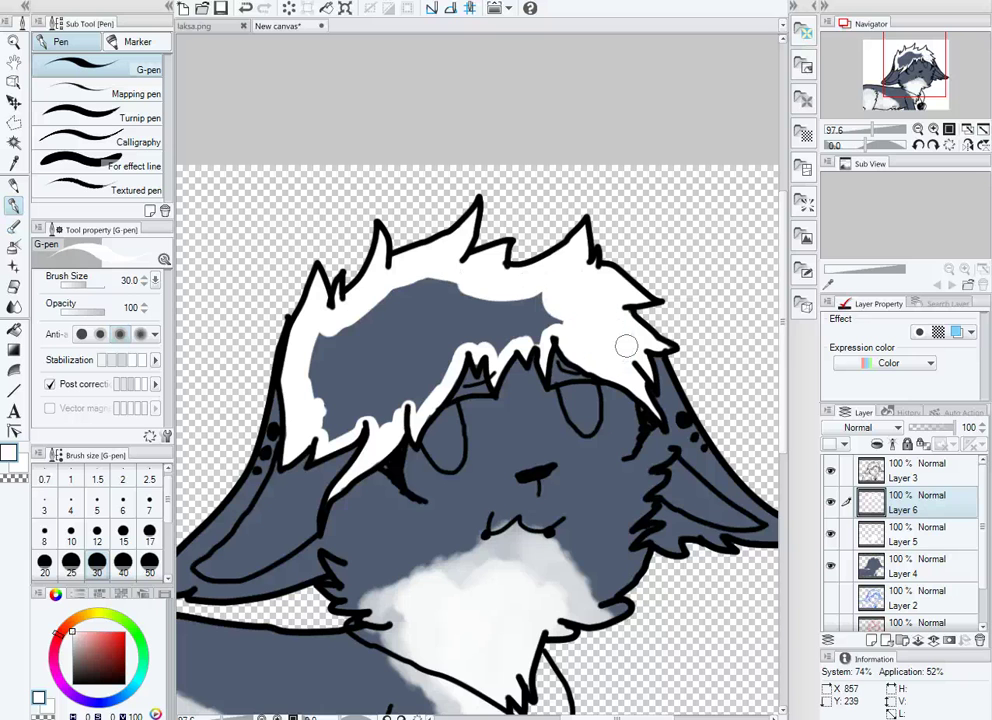
mouse_move(559, 302)
mouse_down()
mouse_move(496, 316)
mouse_move(463, 283)
mouse_move(318, 380)
mouse_move(411, 326)
mouse_move(420, 361)
mouse_up()
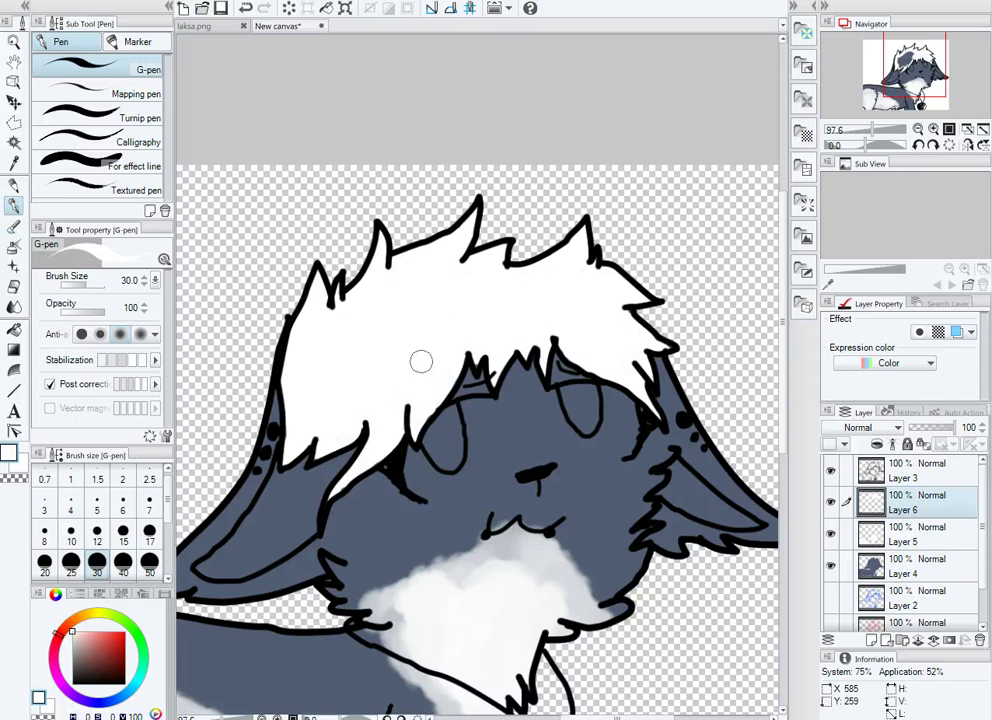
Sample the very dark blue from laksa.png and outline the back marking with its jagged edge and spots at brush size 10
scroll(420, 369, down, 2)
scroll(420, 369, up, 1)
key(ctrl+Tab)
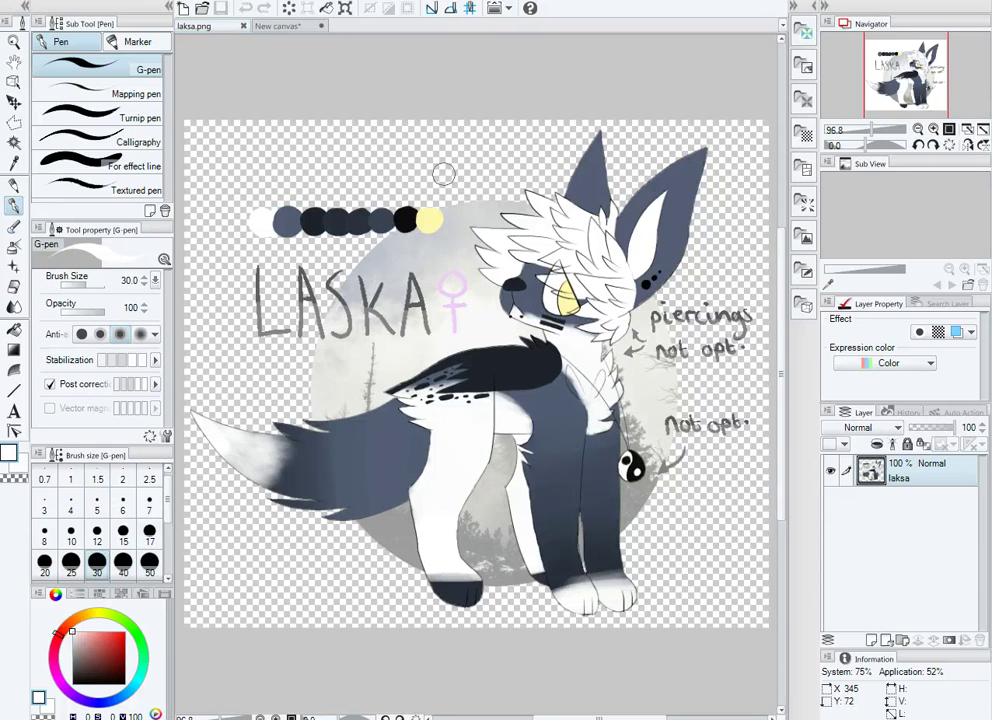
key(ctrl+Tab)
key(ctrl+Tab)
key(ctrl+Tab)
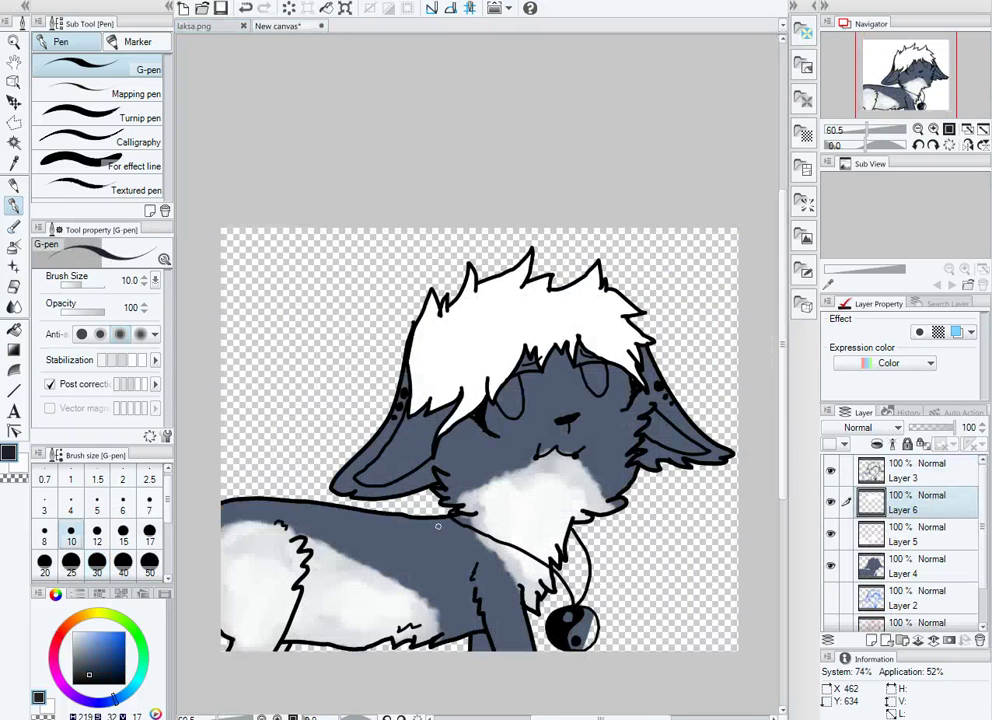
mouse_move(431, 520)
mouse_down()
mouse_move(327, 554)
mouse_move(263, 544)
mouse_move(289, 583)
mouse_up()
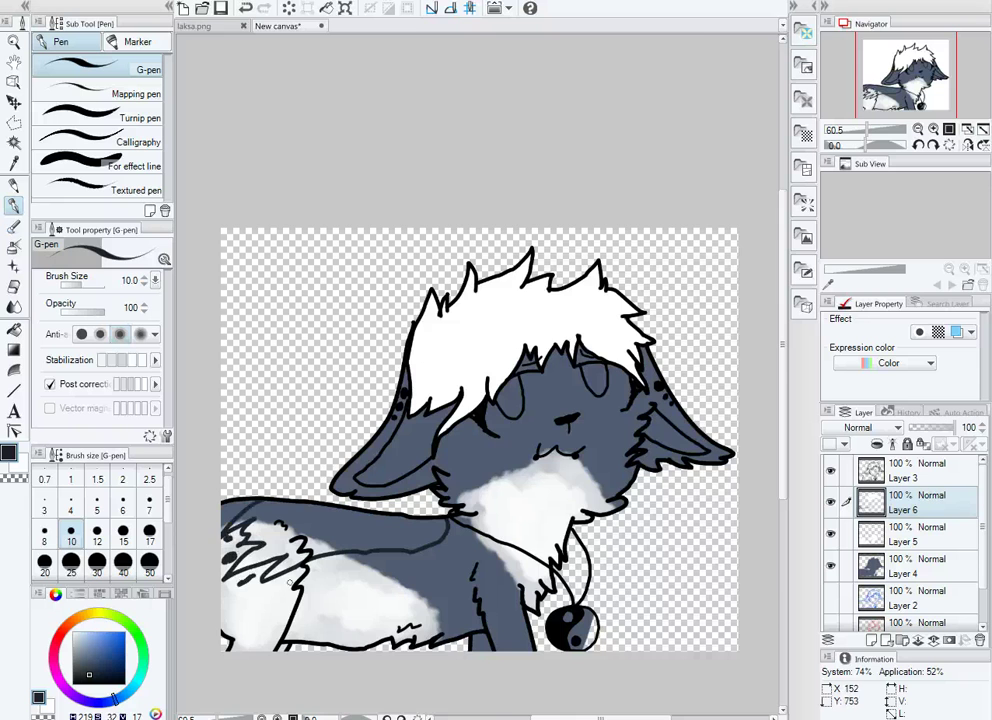
Fill the dark back marking at brush size 20 and touch up its edges at size 10
scroll(265, 515, up, 2)
key(bracketright)
key(bracketright)
key(bracketright)
key(bracketright)
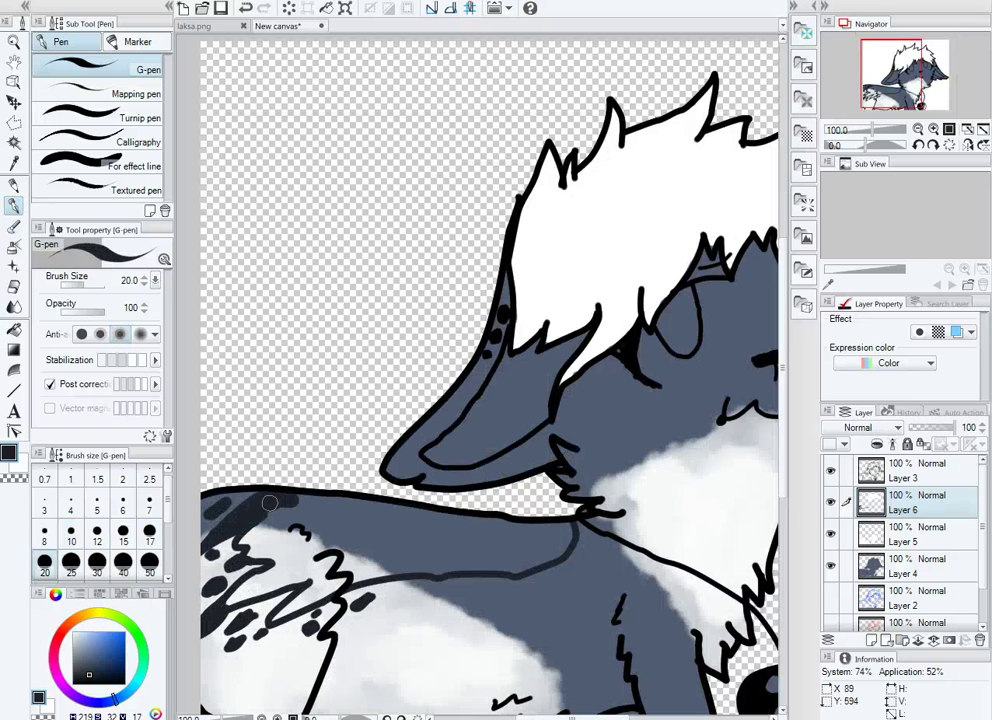
mouse_move(240, 541)
mouse_down()
mouse_move(230, 560)
mouse_move(288, 576)
mouse_move(450, 540)
mouse_move(310, 548)
mouse_move(365, 558)
mouse_move(354, 538)
mouse_up()
key(bracketleft)
key(bracketleft)
key(bracketleft)
key(bracketleft)
scroll(354, 538, down, 2)
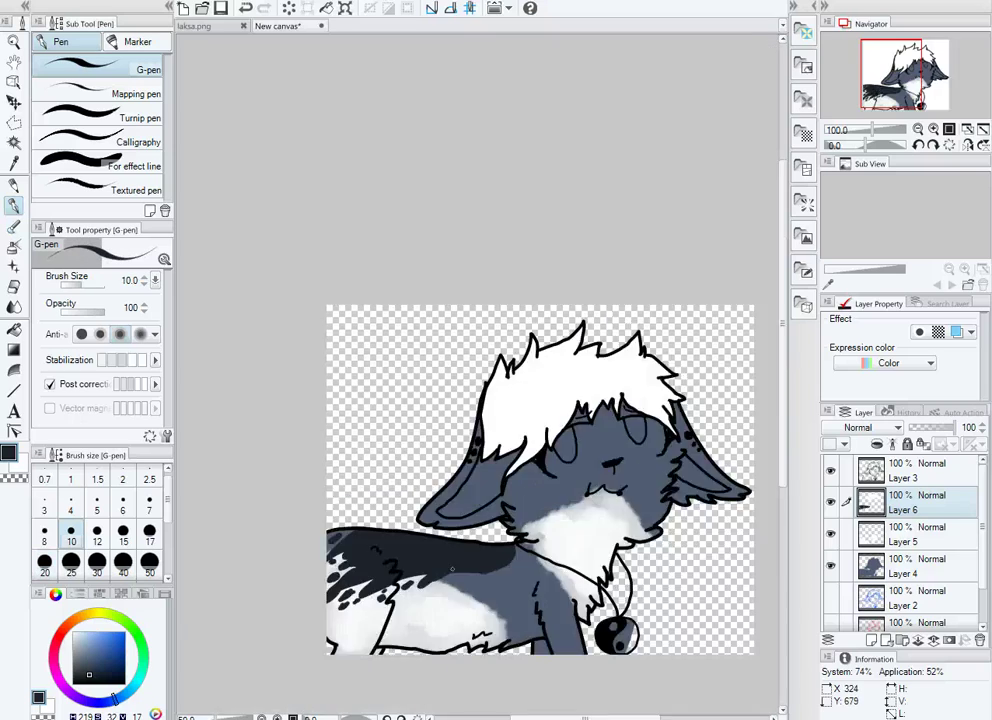
Check the face markings in laksa.png and draw two dark horizontal stripes on each cheek, ending at brush size 17
click(195, 26)
scroll(484, 254, up, 3)
key(ctrl+Tab)
key(ctrl+Tab)
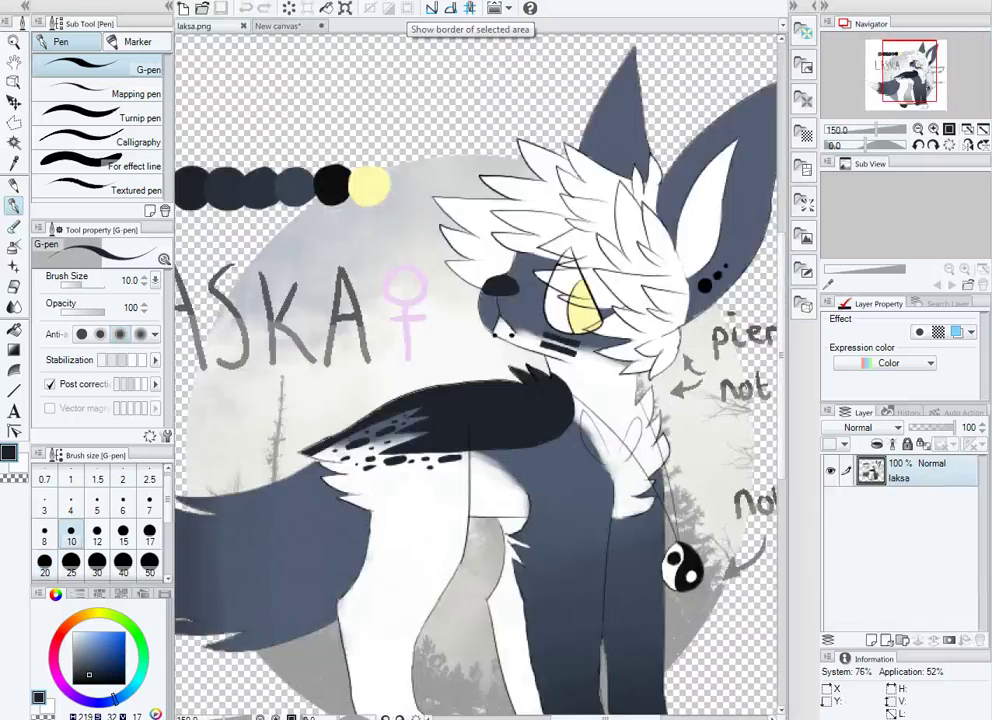
key(ctrl+Tab)
key(bracketright)
key(bracketright)
drag(303, 441, 417, 440)
drag(310, 471, 408, 470)
key(bracketright)
drag(590, 450, 677, 452)
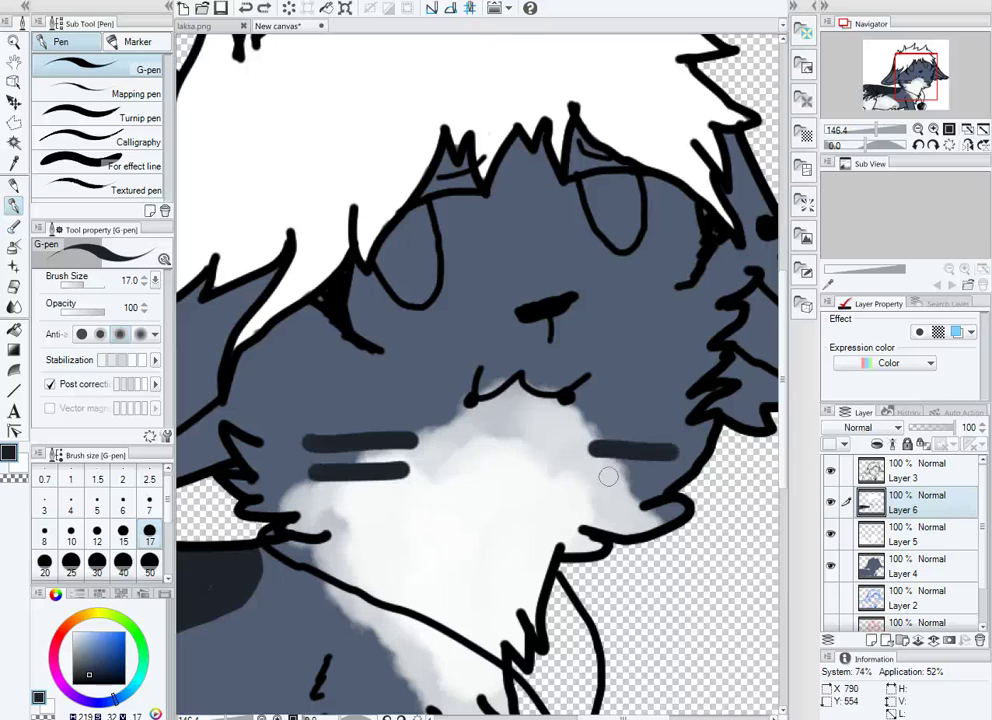
drag(600, 476, 665, 480)
Square off the ends of the cheek stripes with the hard eraser at size 10
key(e)
click(71, 530)
drag(413, 436, 406, 484)
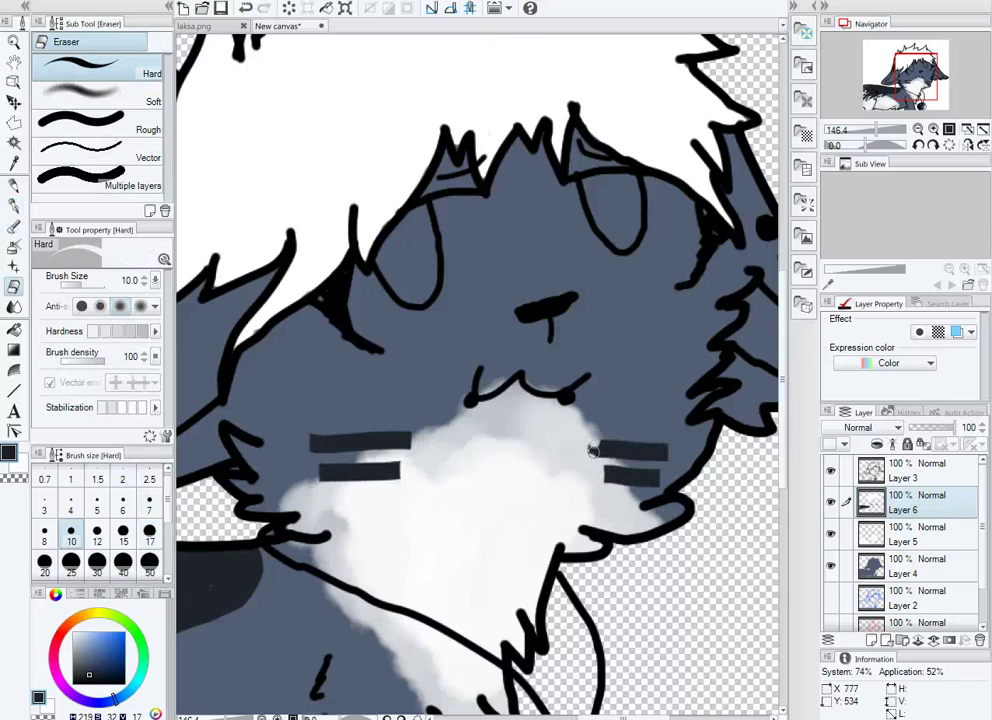
Sample white from laksa.png and fill both inner ears with the G-pen on Layer 5
scroll(592, 452, down, 5)
scroll(592, 452, up, 4)
key(ctrl+Tab)
key(ctrl+Tab)
scroll(592, 452, down, 2)
click(123, 561)
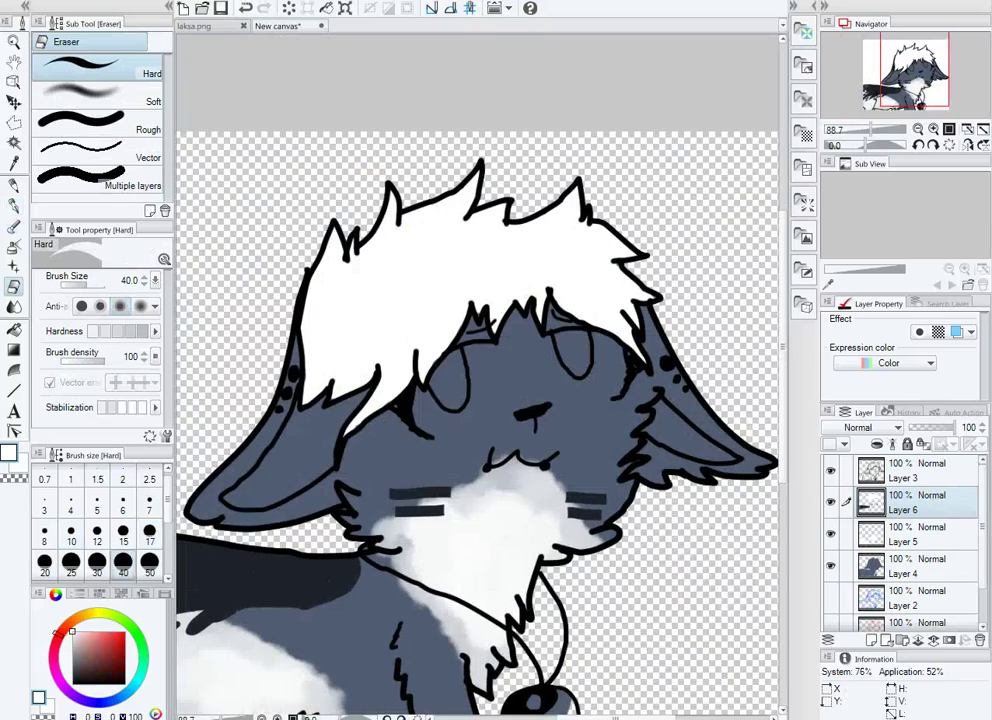
key(p)
key(alt+bracketleft)
mouse_move(241, 498)
mouse_down()
mouse_move(315, 476)
mouse_move(303, 469)
mouse_up()
drag(658, 410, 709, 443)
Set the G-pen to size 15 and sample the pale yellow swatch from laksa.png
key(bracketleft)
key(bracketleft)
key(bracketleft)
key(bracketleft)
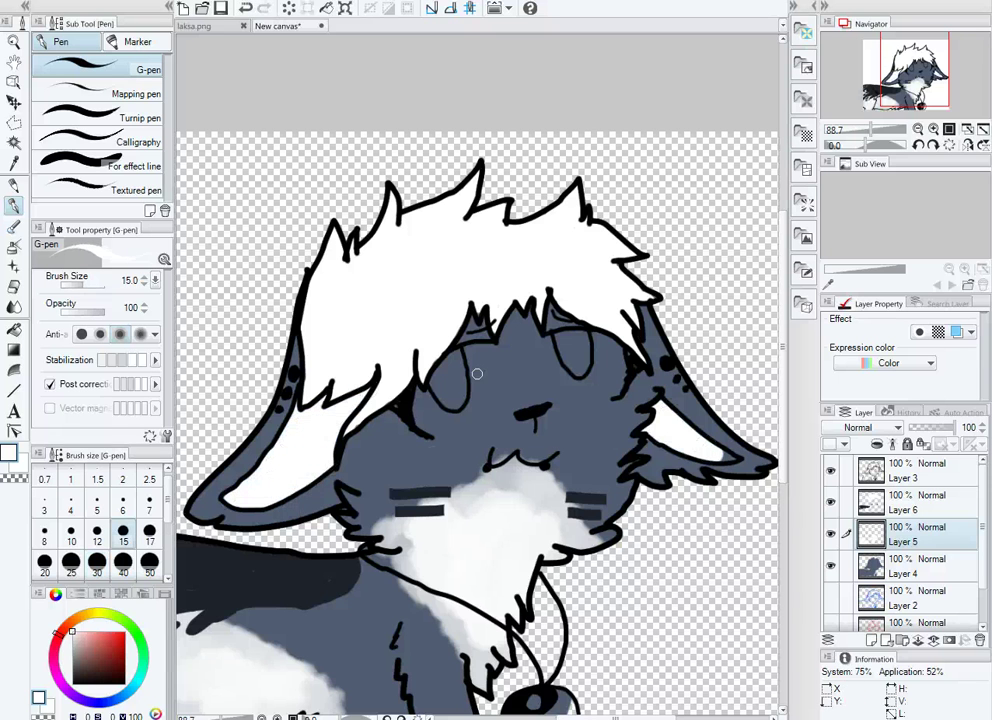
click(195, 26)
alt+click(365, 184)
click(278, 26)
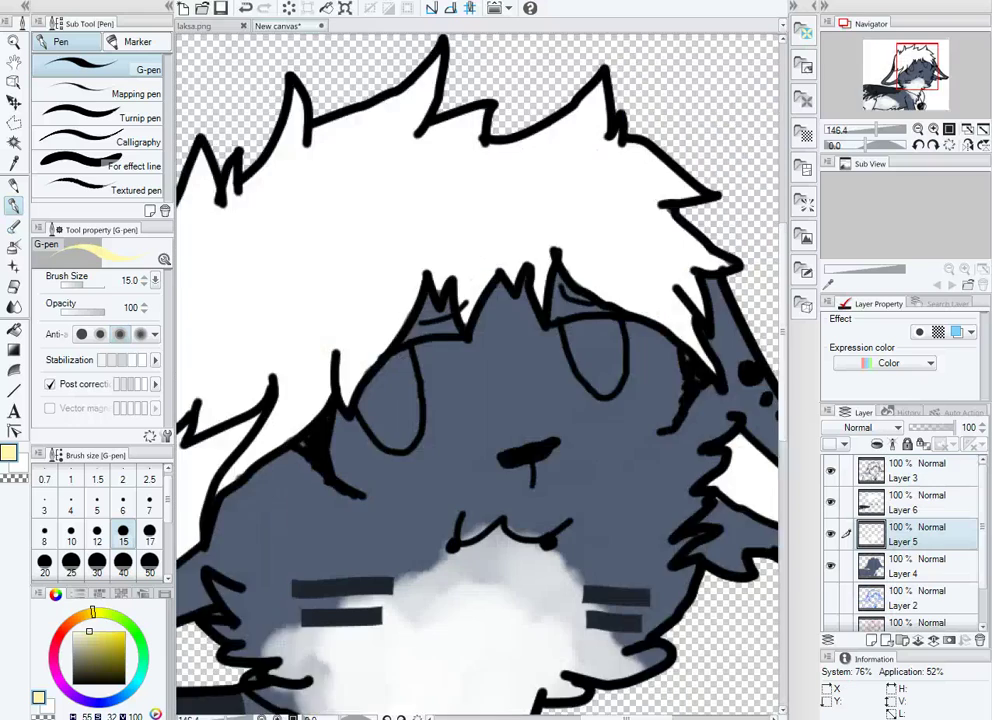
Paint the yin-yang pendant's light half and the dot in its dark half white
scroll(576, 541, down, 5)
scroll(576, 541, up, 2)
key(x)
drag(512, 484, 560, 545)
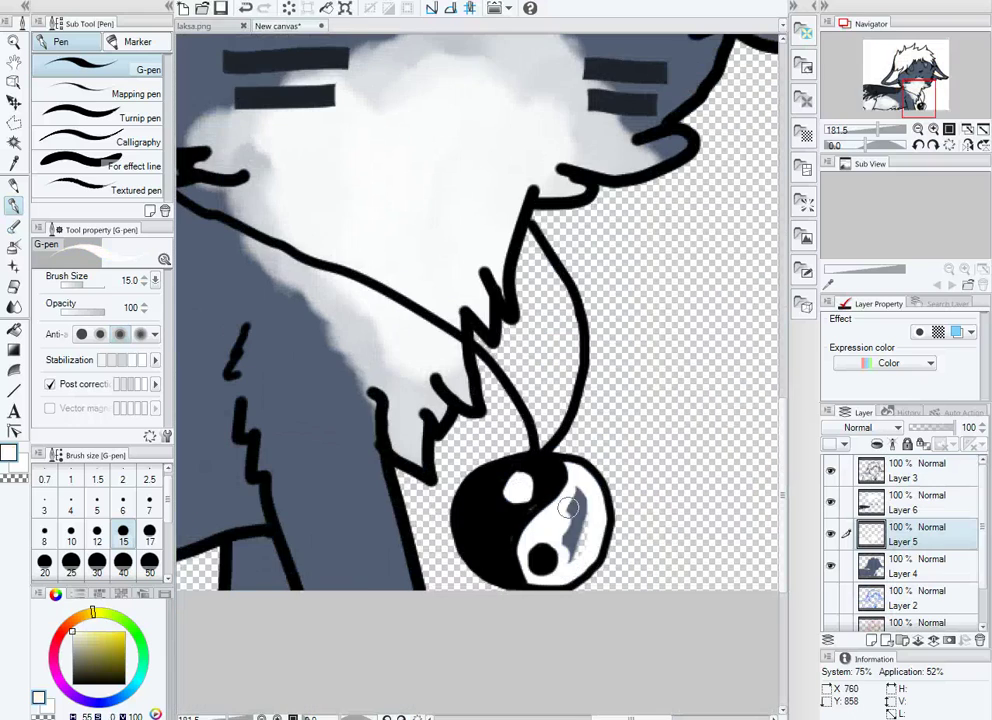
drag(575, 500, 557, 527)
Add a new layer above the white markings and fill both irises pale yellow at brush size 30
scroll(557, 527, down, 10)
scroll(250, 405, up, 6)
key(x)
key(bracketright)
key(bracketright)
key(bracketright)
key(bracketright)
key(bracketright)
key(bracketright)
key(bracketleft)
mouse_move(265, 390)
mouse_down()
mouse_move(250, 405)
mouse_move(268, 470)
mouse_up()
key(ctrl+z)
key(ctrl+shift+n)
key(bracketleft)
mouse_move(240, 400)
mouse_down()
mouse_move(250, 420)
mouse_move(240, 465)
mouse_up()
drag(465, 370, 472, 387)
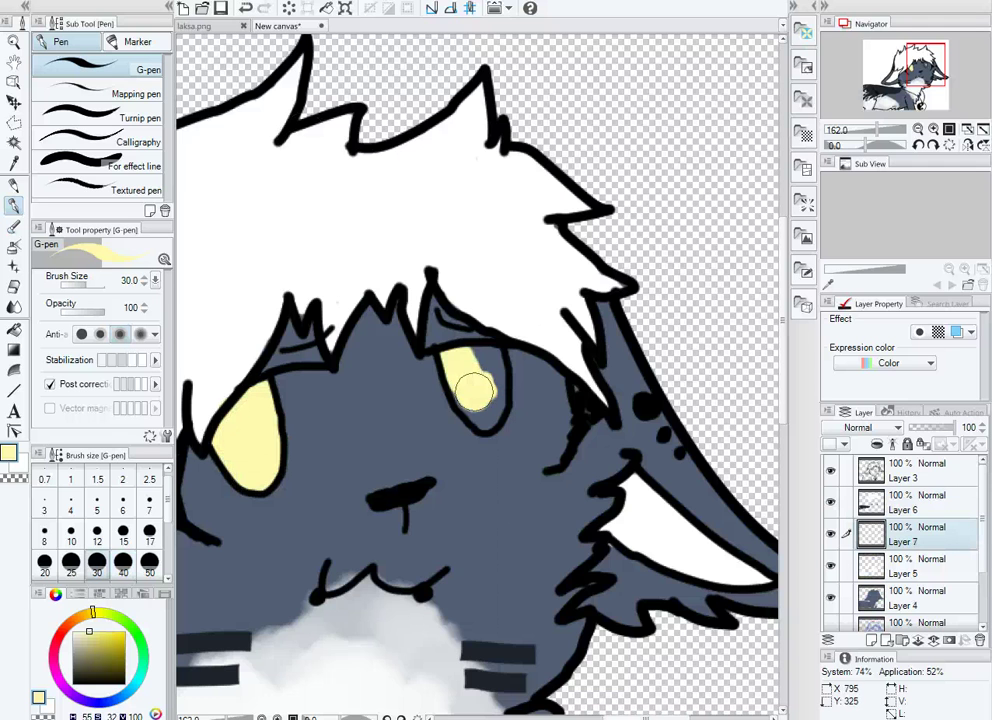
Choose a lighter cream and paint bands down both sides of each iris at brush size 12
scroll(400, 375, down, 2)
scroll(338, 366, up, 2)
key(bracketleft)
key(bracketleft)
key(bracketleft)
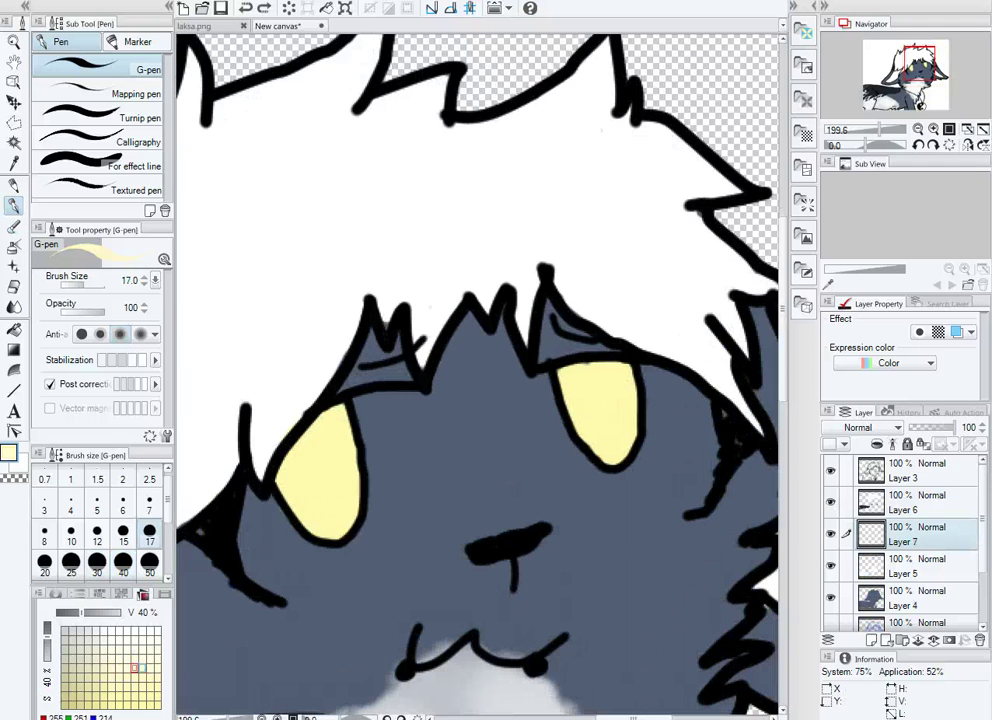
scroll(300, 500, up, 1)
key(bracketleft)
key(bracketleft)
mouse_move(334, 402)
mouse_down()
mouse_move(319, 490)
mouse_move(335, 525)
mouse_up()
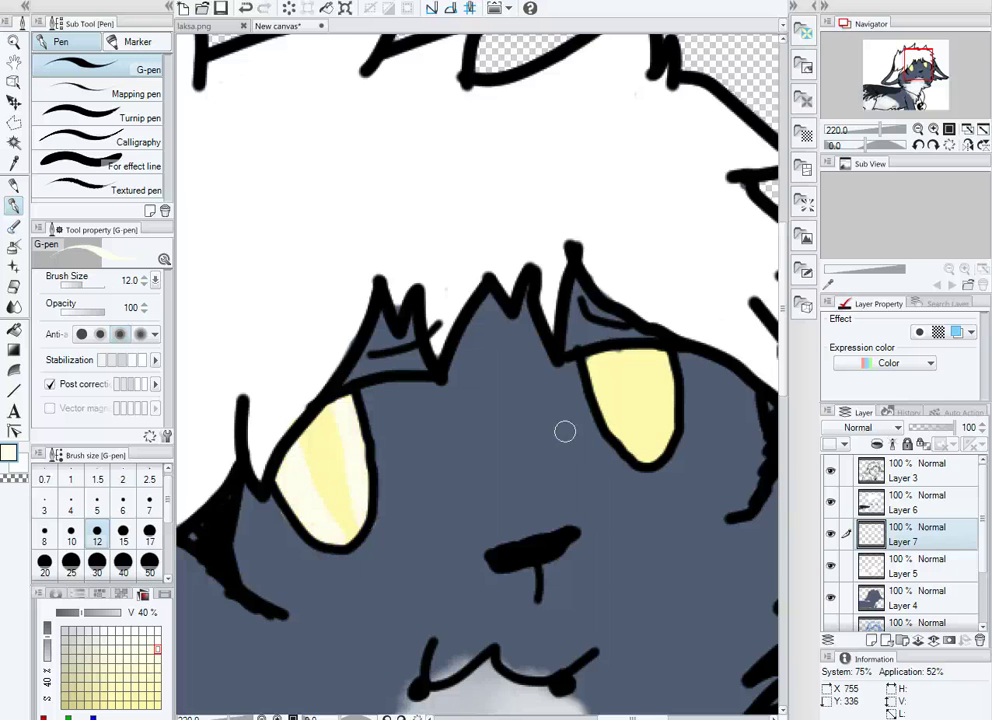
drag(610, 358, 638, 458)
drag(666, 440, 656, 370)
Paint brighter yellow streaks down both irises at brush size 12
scroll(444, 492, down, 2)
key(x)
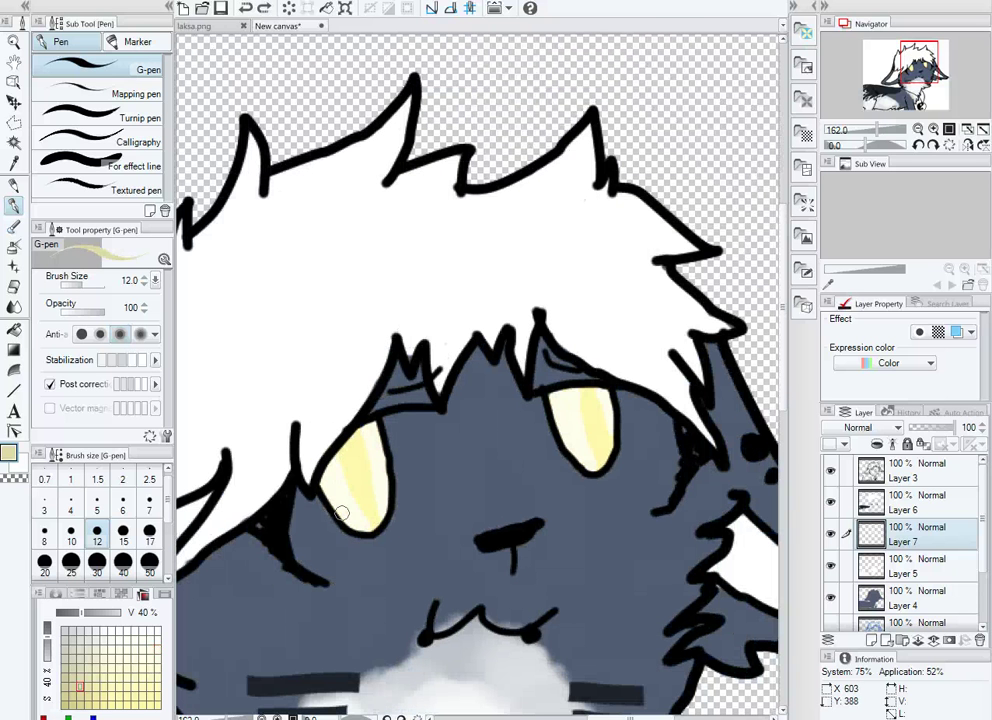
drag(335, 450, 355, 525)
drag(378, 430, 370, 505)
mouse_move(575, 470)
mouse_down()
mouse_move(580, 427)
mouse_move(608, 408)
mouse_up()
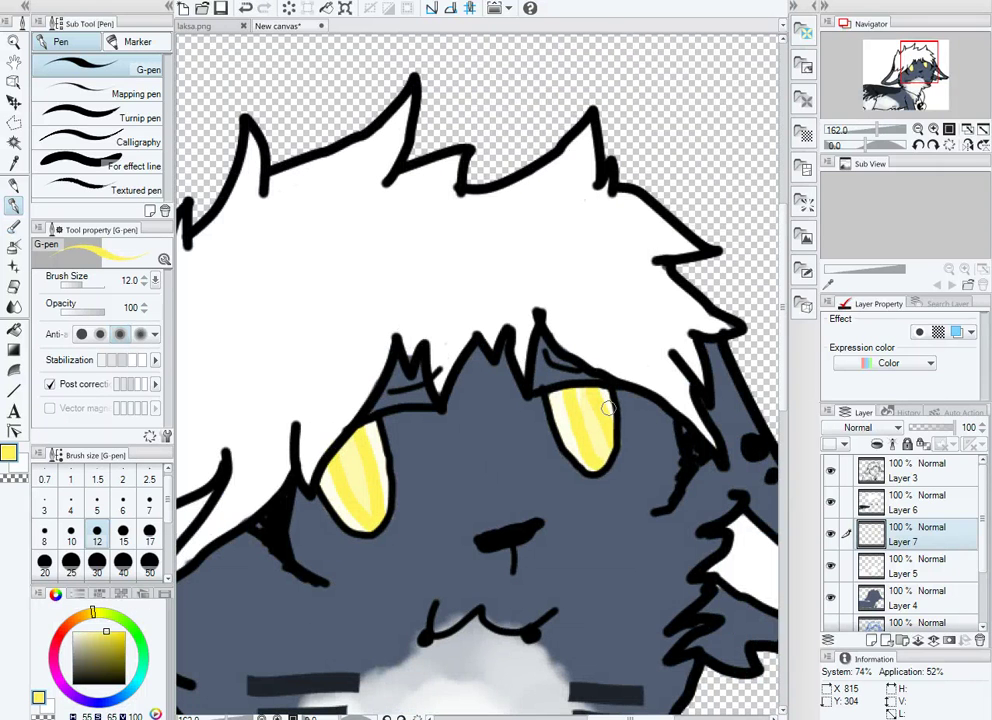
Fill the upper part of both irises black and paint a dark yellow band beneath it at brush size 13
key(x)
drag(336, 497, 372, 434)
drag(555, 415, 580, 405)
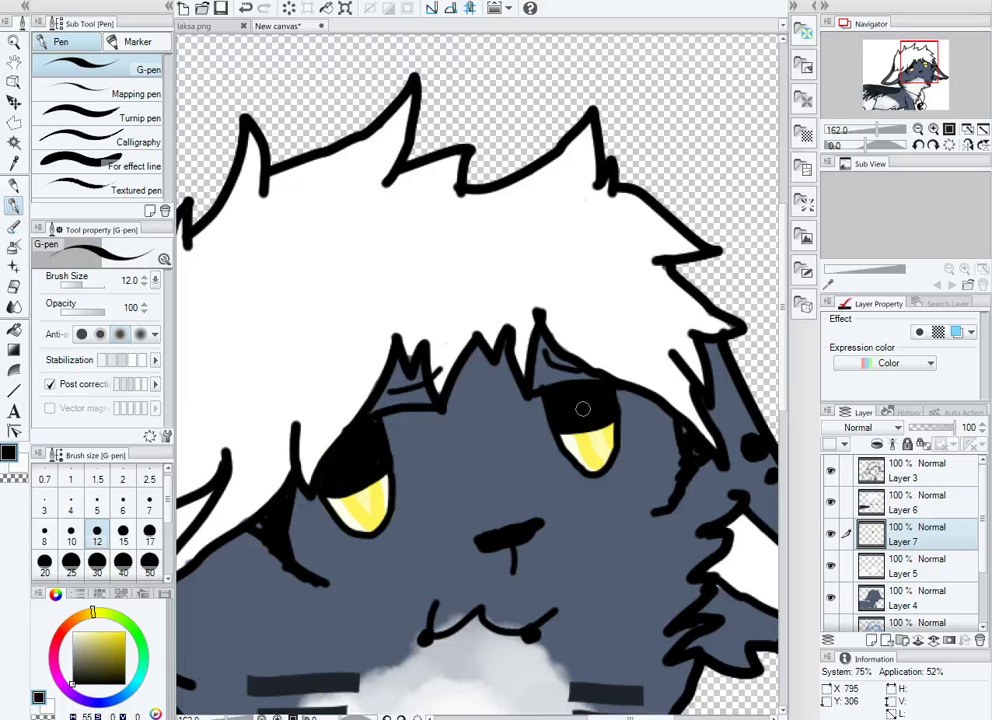
key(x)
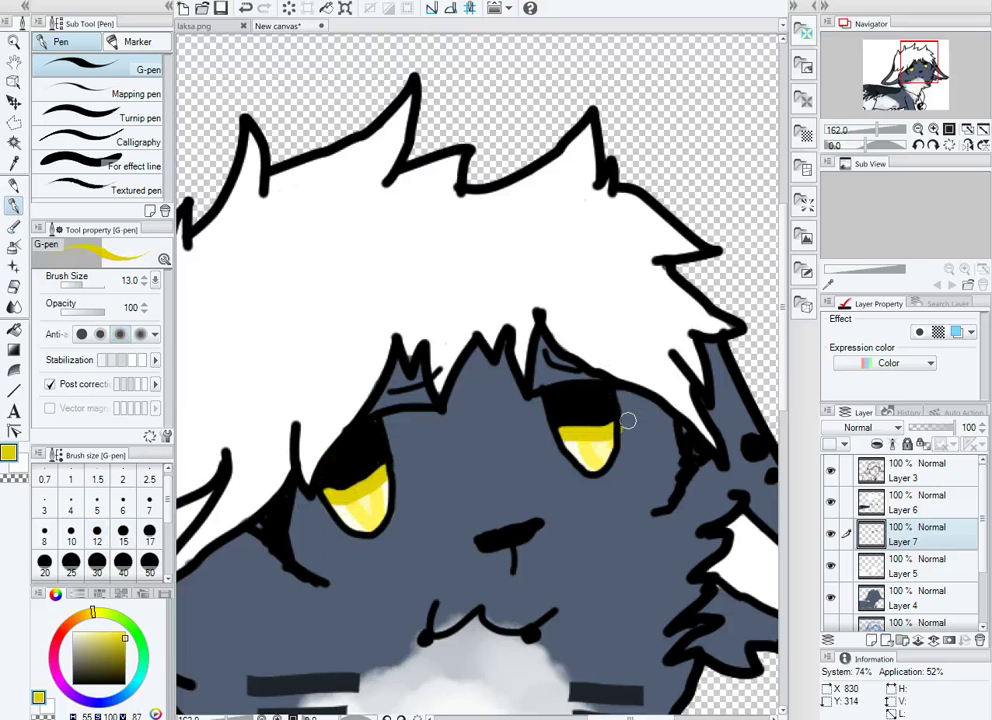
scroll(627, 416, down, 1)
Add a layer below the irises, paint the whites of both eyes pale cream at brush size 40 and tidy them with the Hard eraser
key(c)
scroll(480, 400, down, 3)
key(ctrl+shift+n)
click(123, 560)
drag(330, 440, 420, 360)
drag(300, 400, 440, 420)
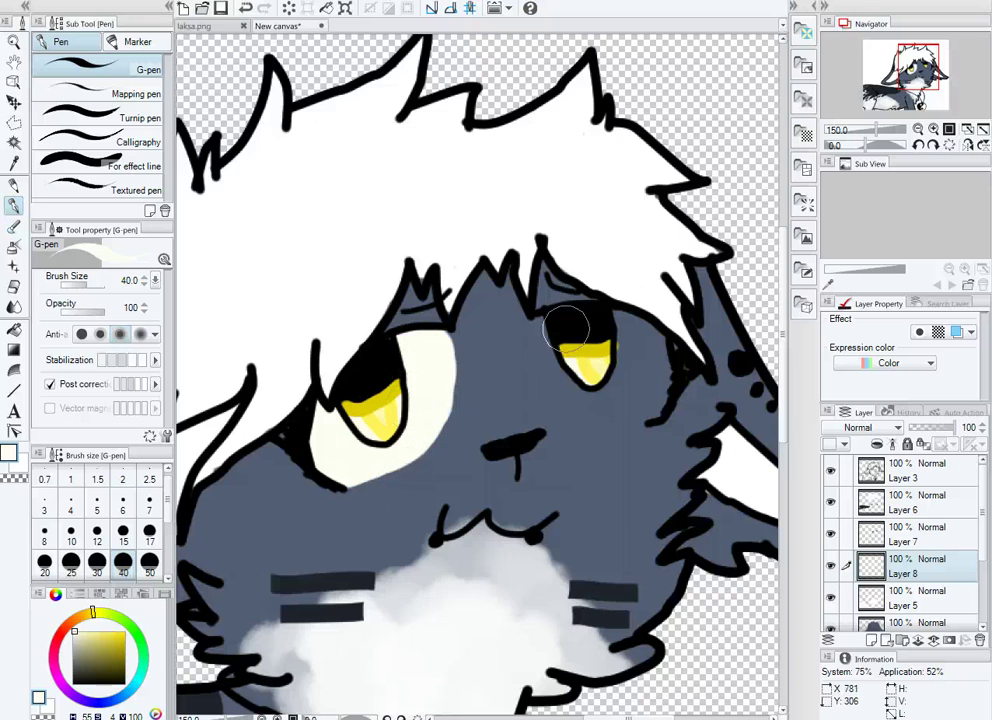
drag(600, 340, 620, 383)
key(e)
scroll(620, 383, up, 2)
key(alt+bracketleft)
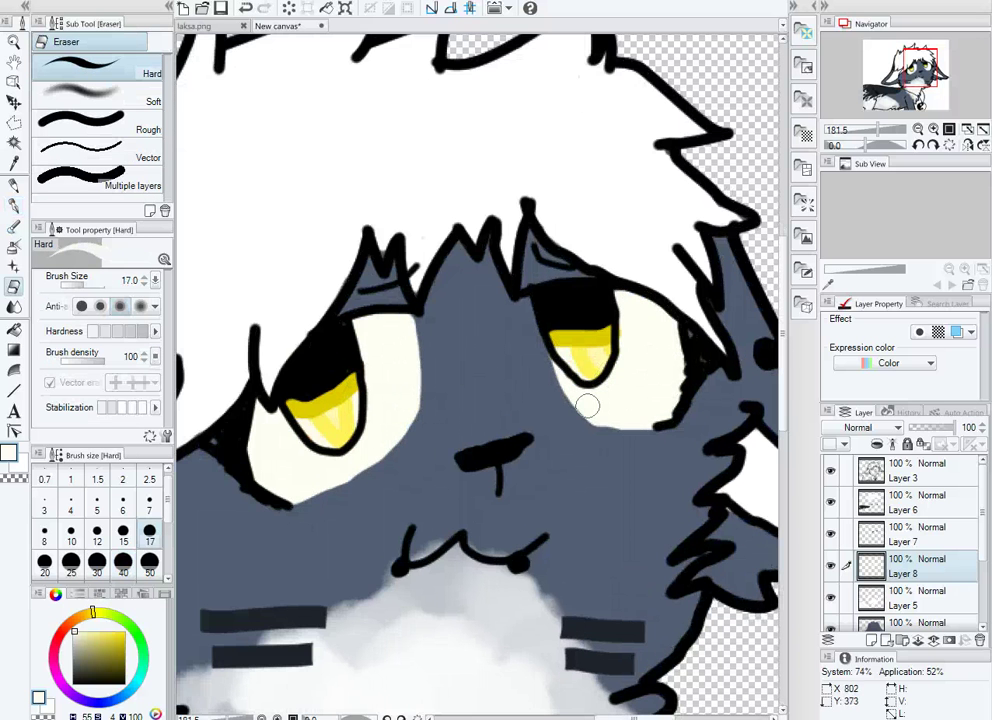
Paint white star, dot and heart highlights in both irises on Layer 7 with the G-pen at size 6
click(97, 505)
scroll(296, 430, up, 6)
key(p)
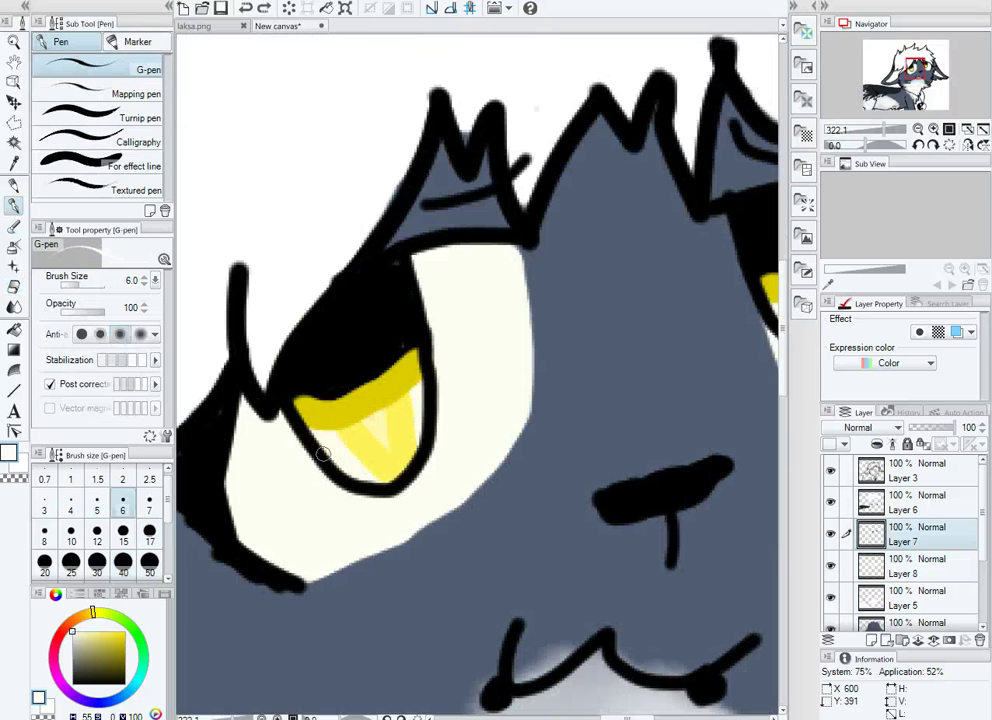
mouse_move(325, 390)
mouse_down()
mouse_move(350, 320)
mouse_move(375, 378)
mouse_up()
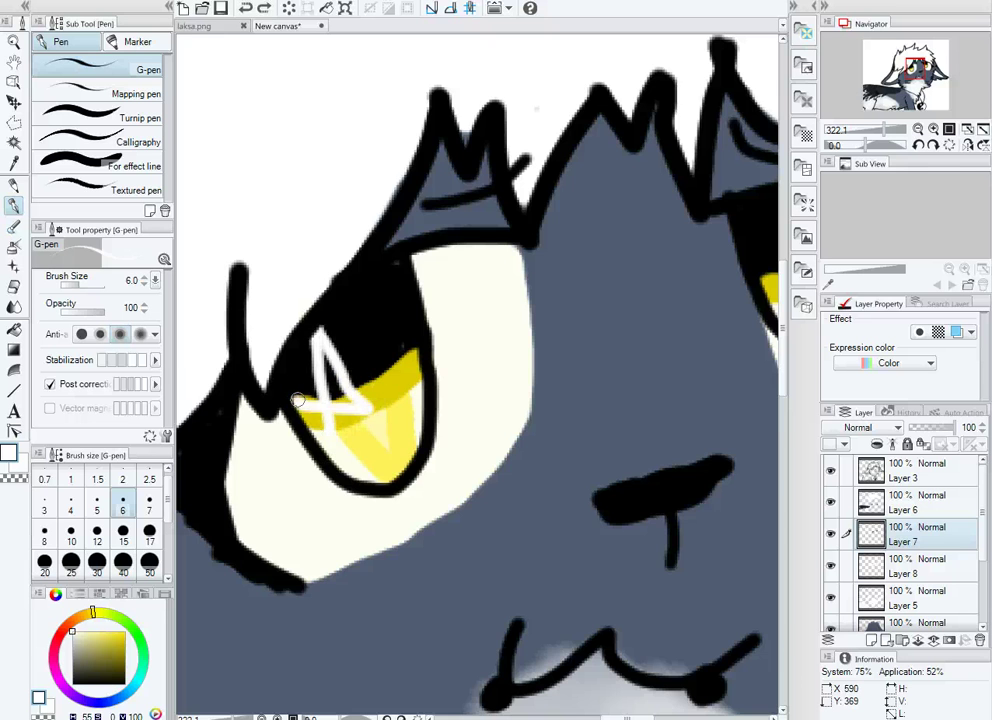
drag(345, 330, 352, 395)
scroll(638, 307, down, 5)
drag(638, 307, 628, 257)
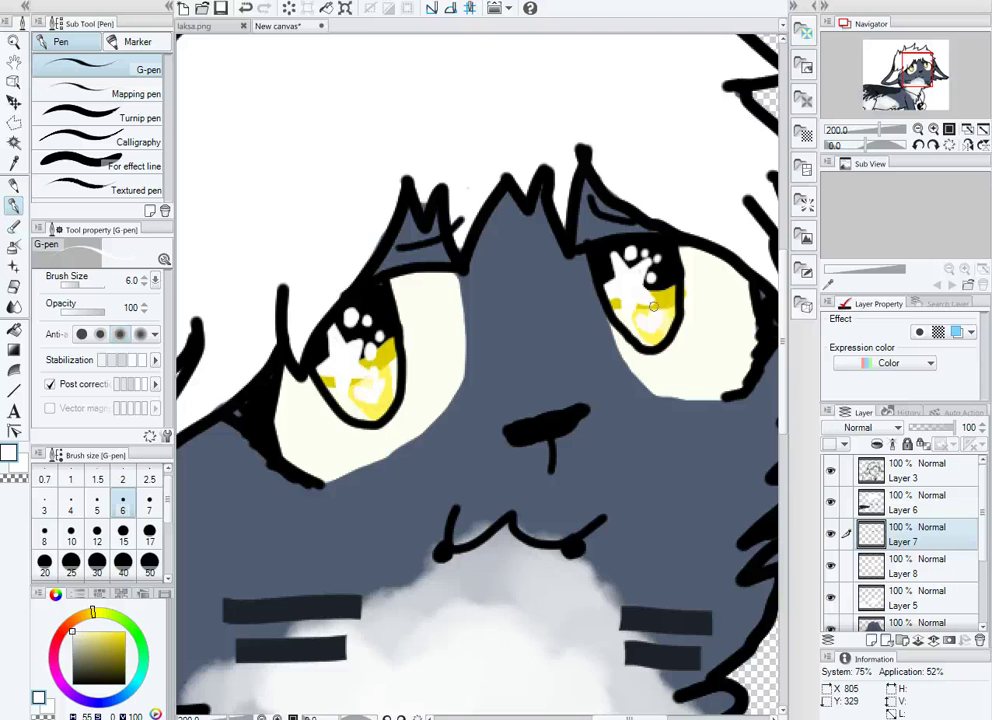
scroll(385, 380, down, 8)
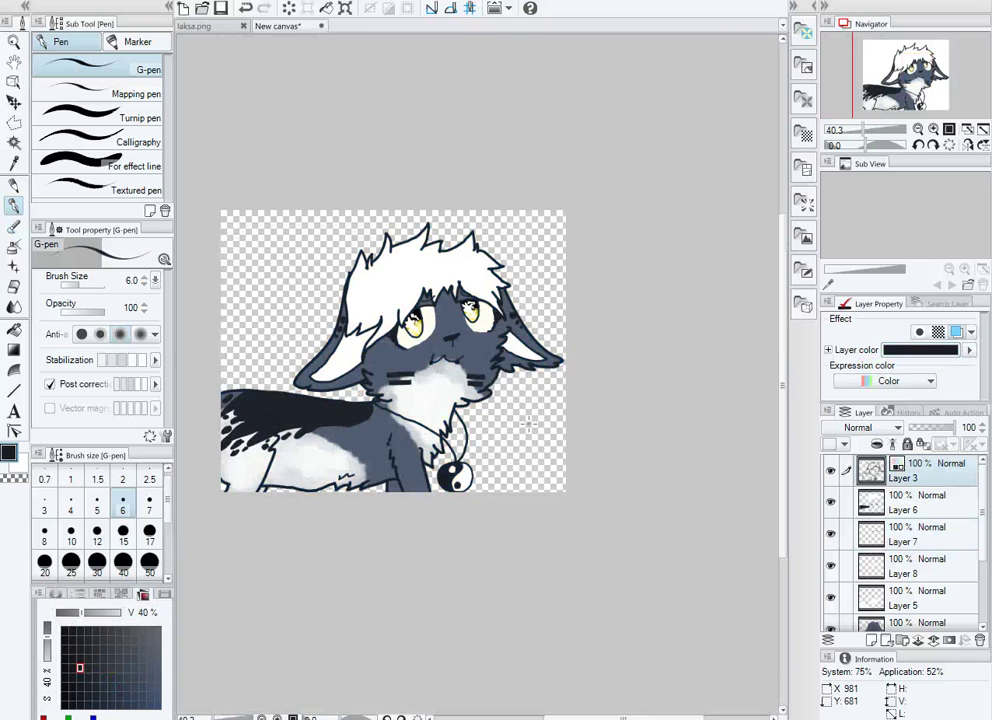
With the character hidden, paint a broad green tree canopy on a new layer below it at brush size 40
click(205, 26)
click(277, 26)
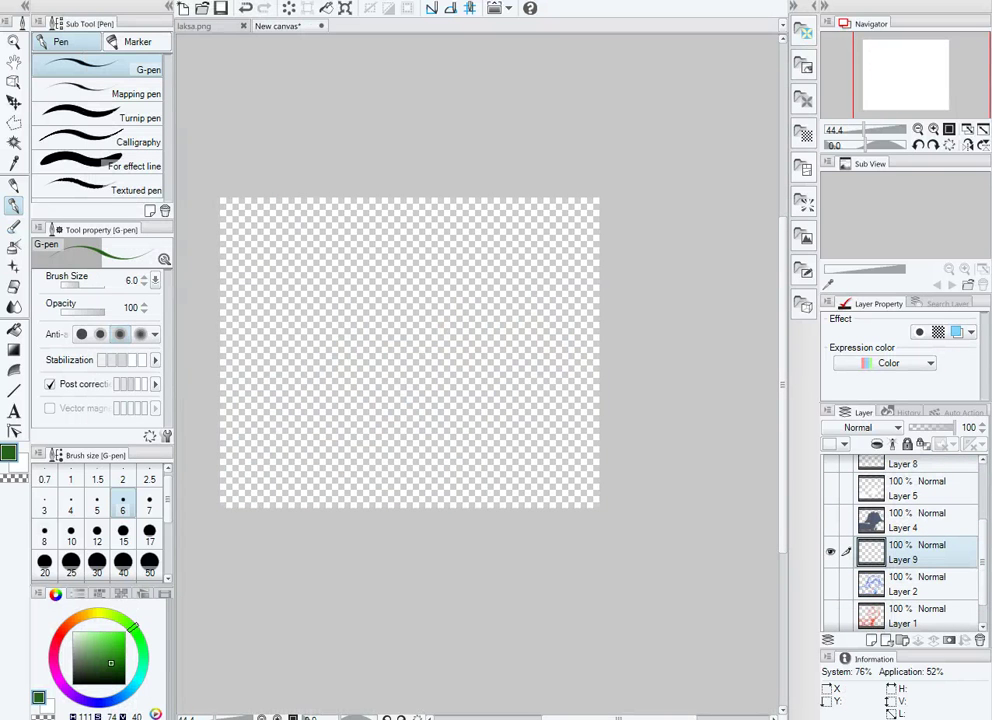
key(bracketright)
key(bracketright)
key(bracketright)
key(bracketright)
key(bracketright)
key(bracketright)
key(bracketright)
key(bracketright)
key(bracketright)
key(bracketright)
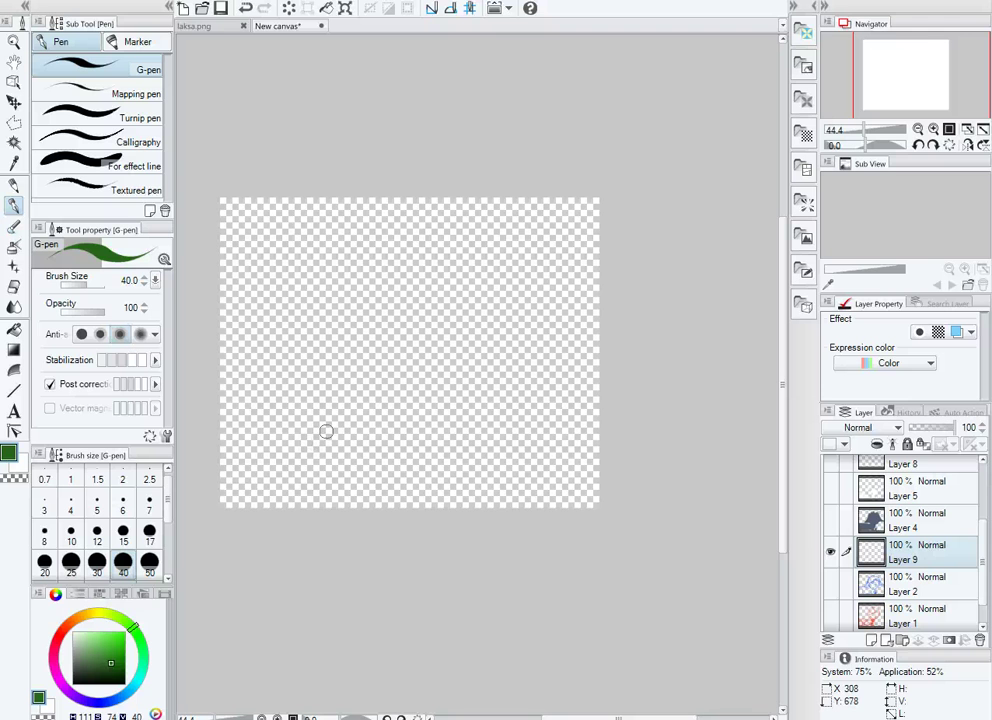
mouse_move(263, 335)
mouse_down()
mouse_move(263, 284)
mouse_move(418, 277)
mouse_move(533, 328)
mouse_move(386, 255)
mouse_move(547, 333)
mouse_move(447, 225)
mouse_move(522, 232)
mouse_up()
Recolour the canopy a darker green and paint a solid brown trunk with splayed roots beneath it at brush size 40
scroll(410, 266, up, 3)
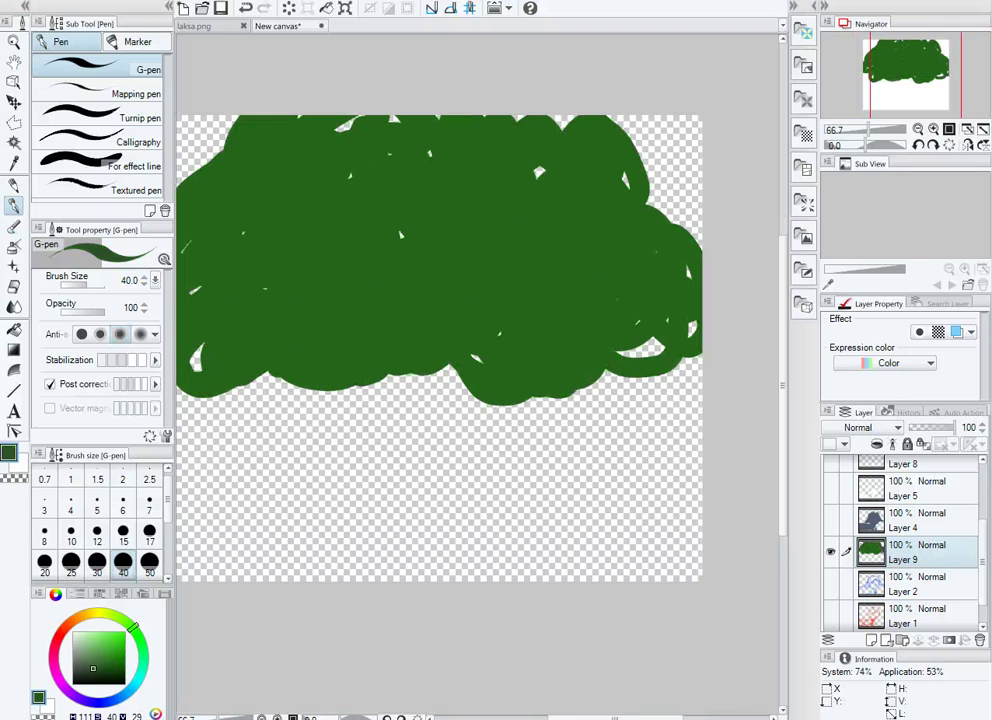
scroll(410, 266, down, 1)
drag(424, 391, 420, 465)
drag(507, 450, 485, 347)
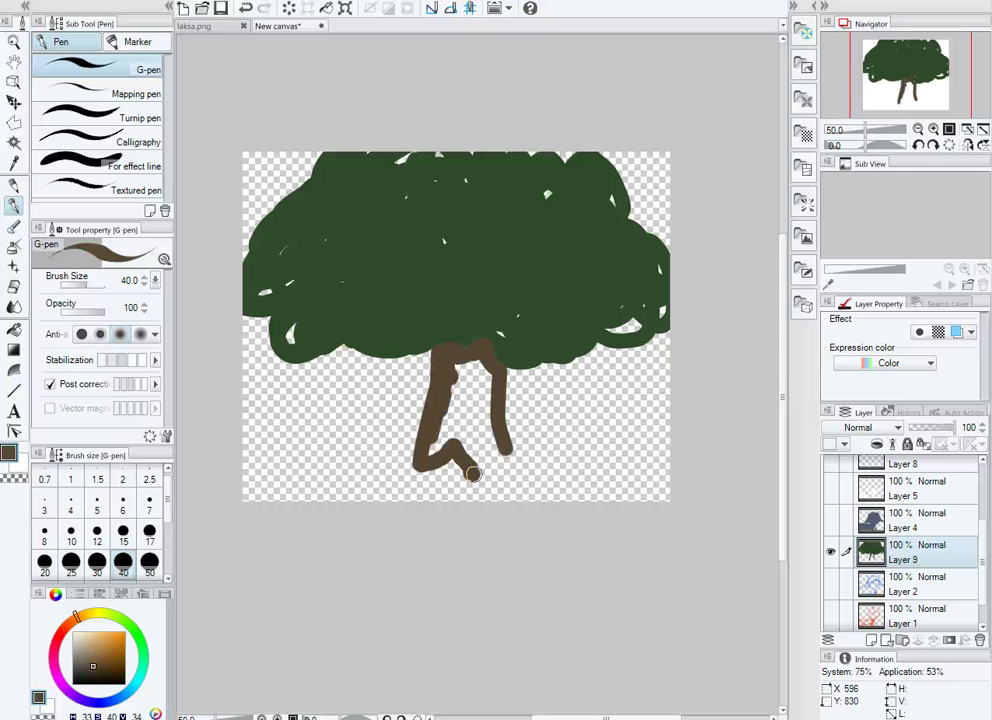
drag(473, 474, 480, 396)
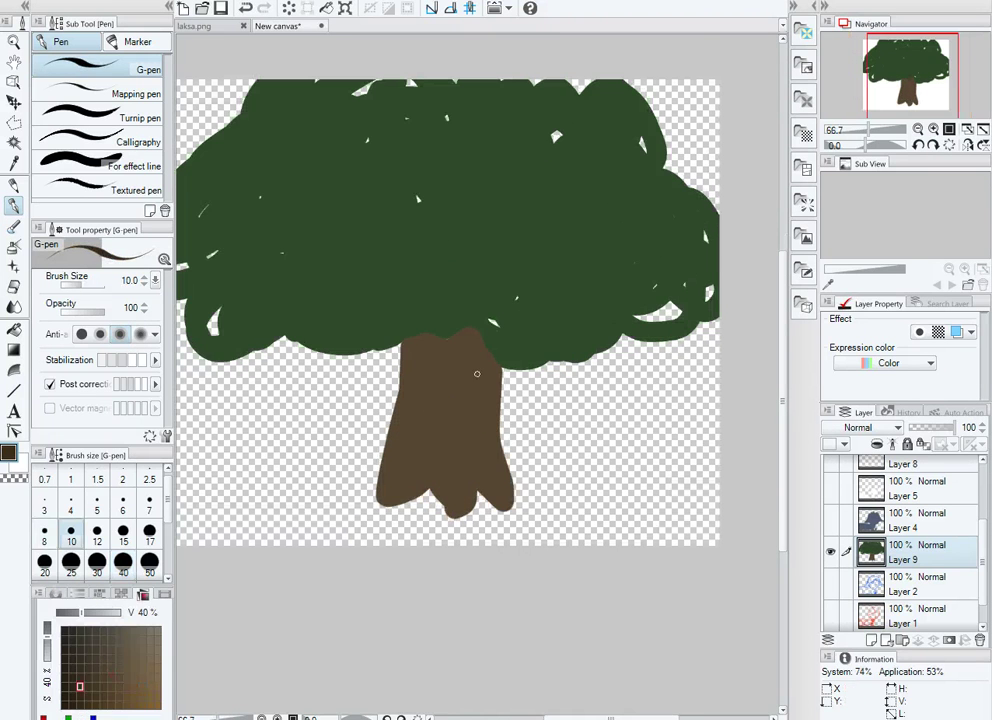
Add dark brown bark strokes to the trunk at size 10 and darker green leaf blotches across the canopy at size 17
drag(484, 357, 475, 426)
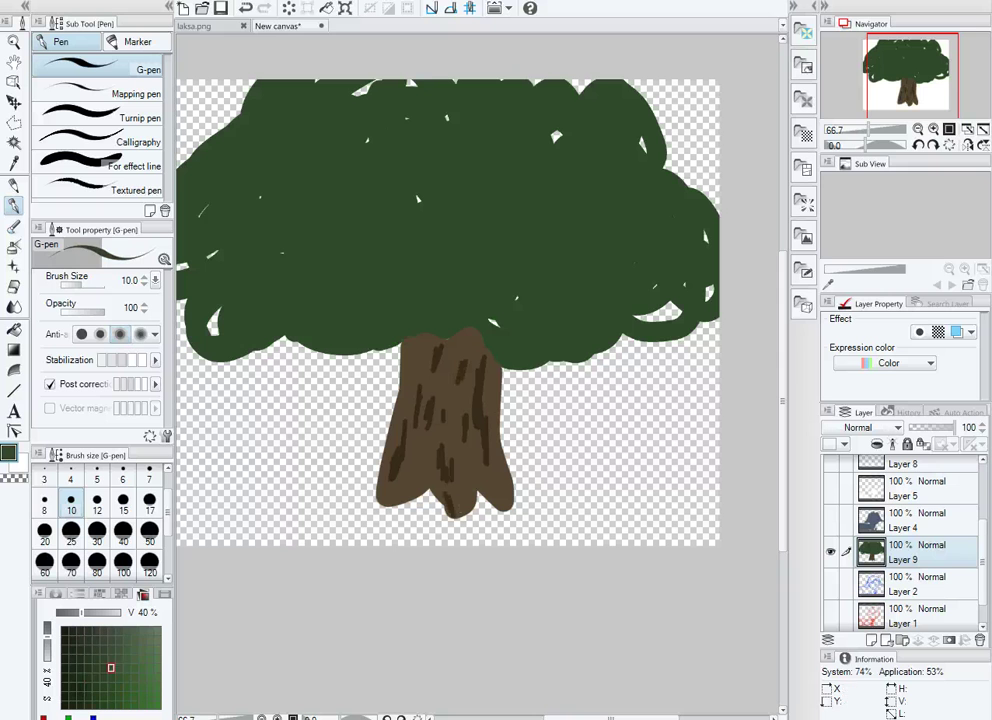
click(149, 498)
click(87, 668)
drag(245, 322, 266, 310)
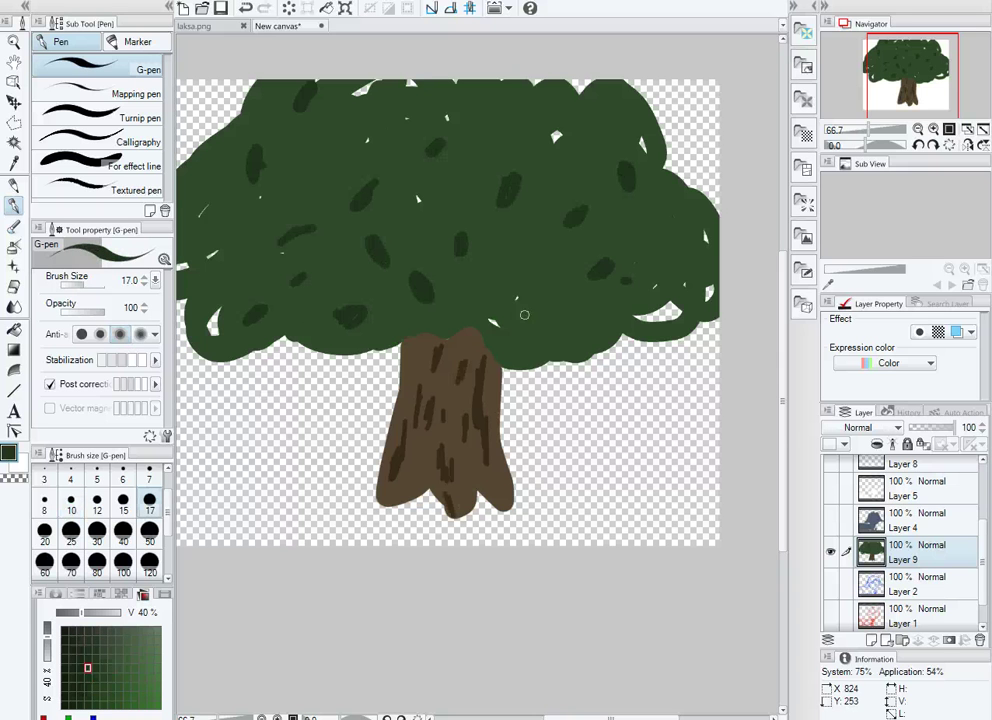
scroll(200, 210, down, 3)
scroll(400, 250, up, 2)
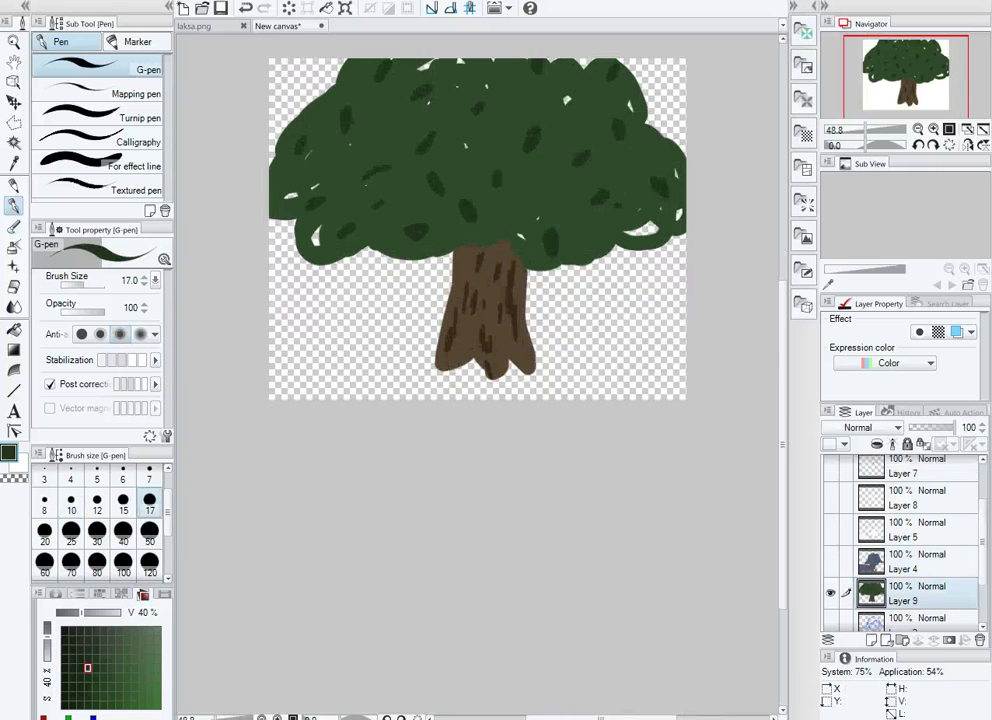
Add a layer below the tree and paint a light green hill across the lower part of the canvas
click(845, 640)
click(149, 565)
click(55, 594)
drag(280, 370, 680, 320)
key(j)
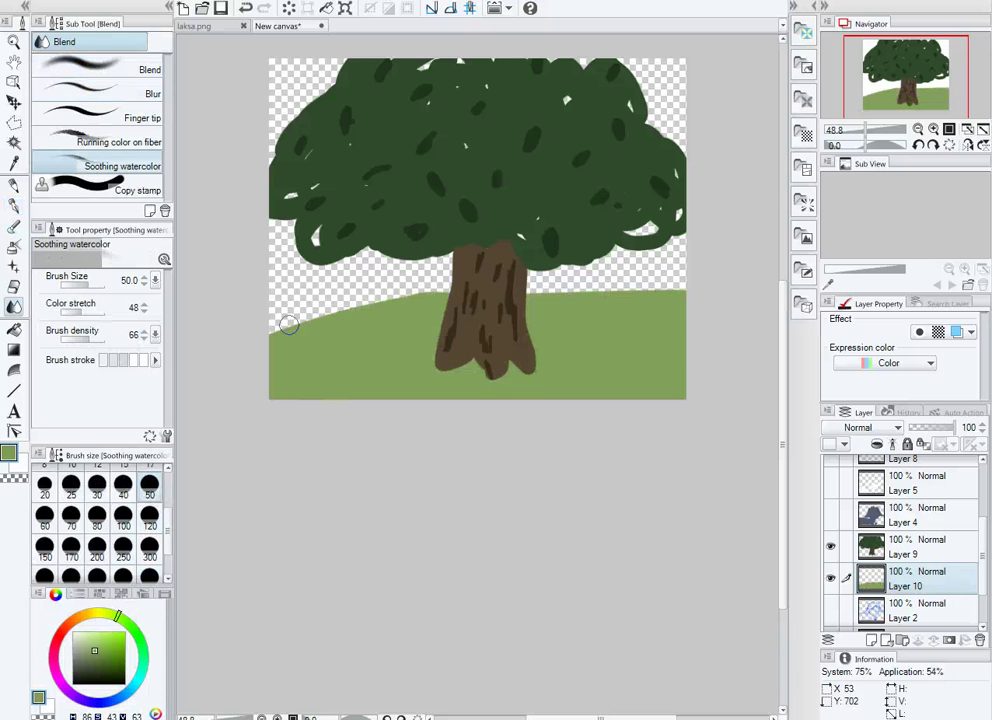
mouse_move(283, 325)
mouse_down()
mouse_move(315, 309)
mouse_move(446, 315)
mouse_move(613, 229)
mouse_move(630, 349)
mouse_up()
key(ctrl+z)
Paint light green grass blades over the trunk's base on Layer 9 with the G-pen at size 15
key(p)
scroll(348, 407, up, 2)
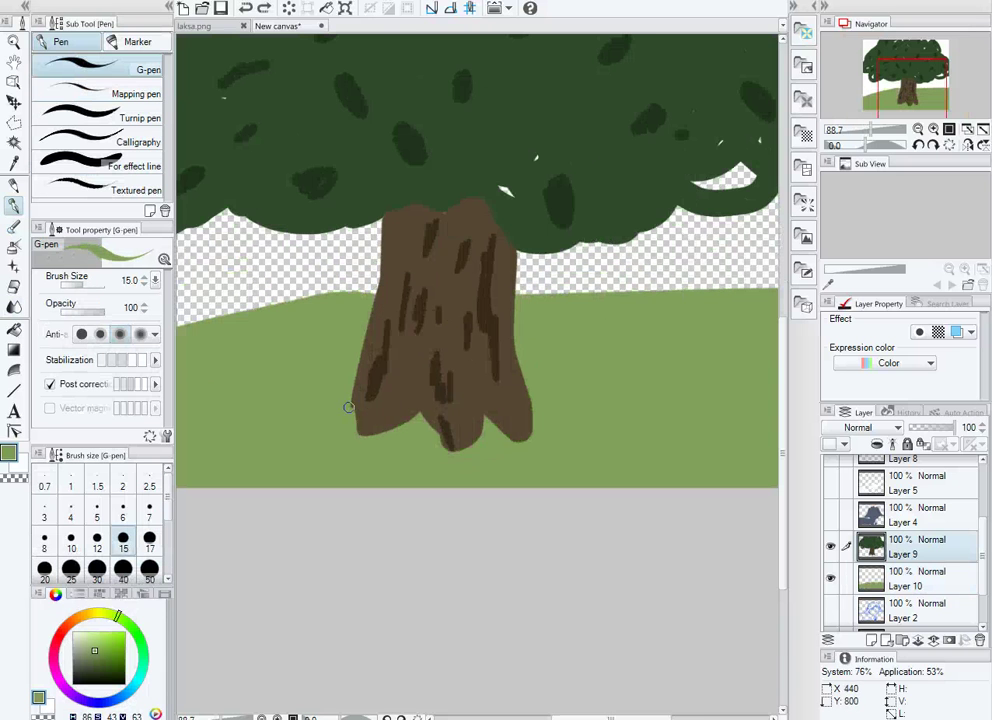
scroll(506, 404, down, 3)
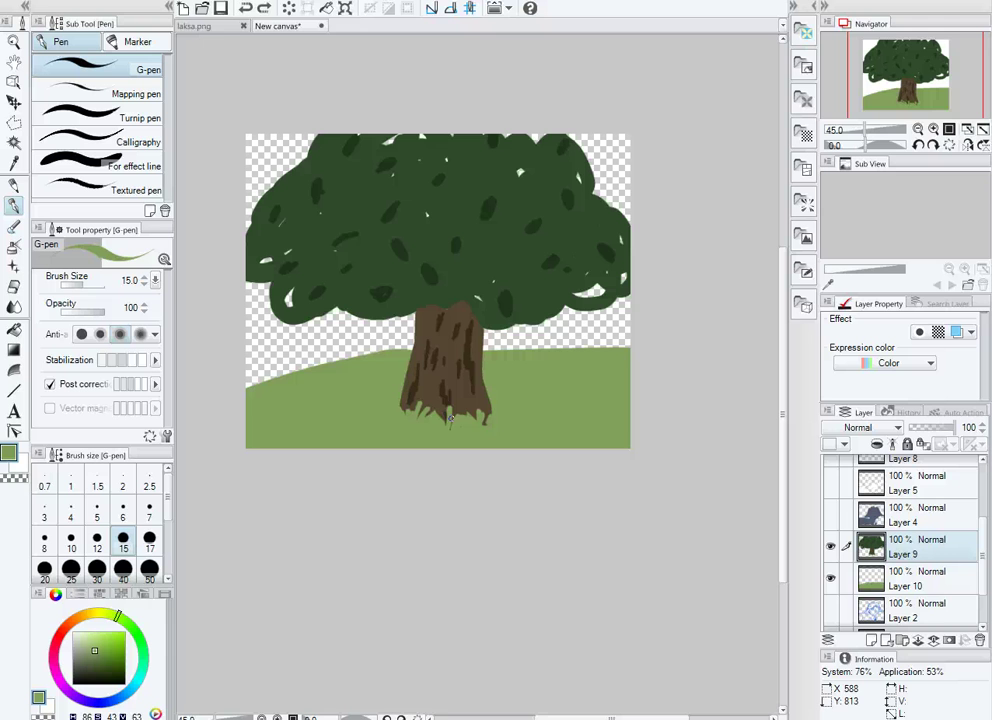
scroll(900, 540, down, 1)
Add a layer beneath the hill and fill it with a pale grey-blue sky
click(915, 535)
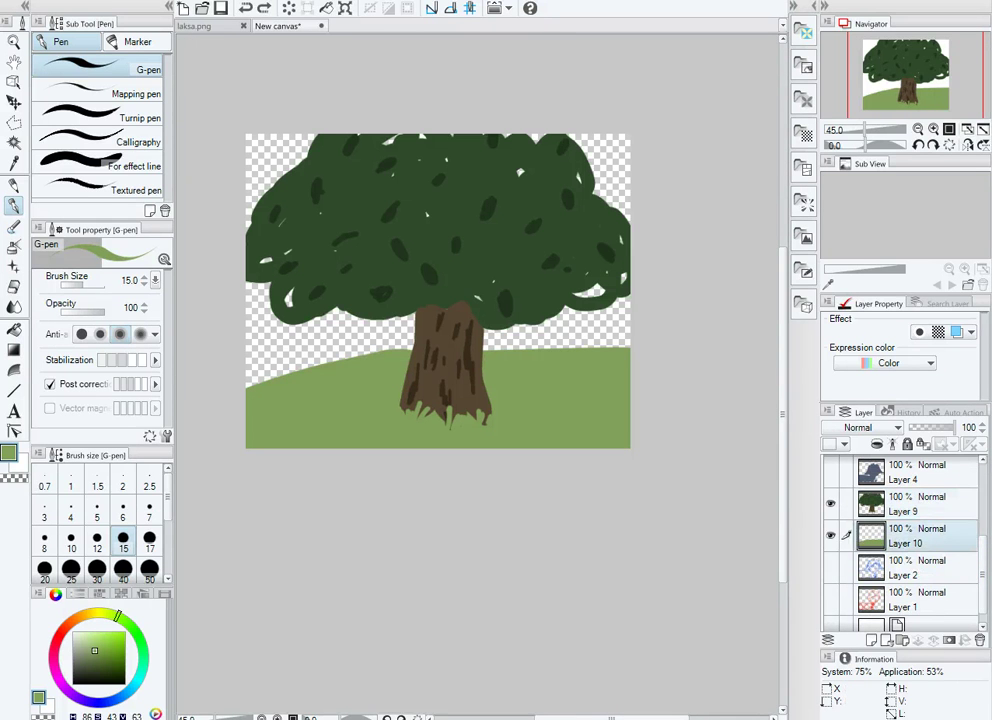
click(871, 640)
click(149, 541)
click(266, 432)
scroll(452, 548, up, 1)
Select the hill's painted area and add white snow along its edges at brush size 50, with small snow spots at size 20
click(149, 568)
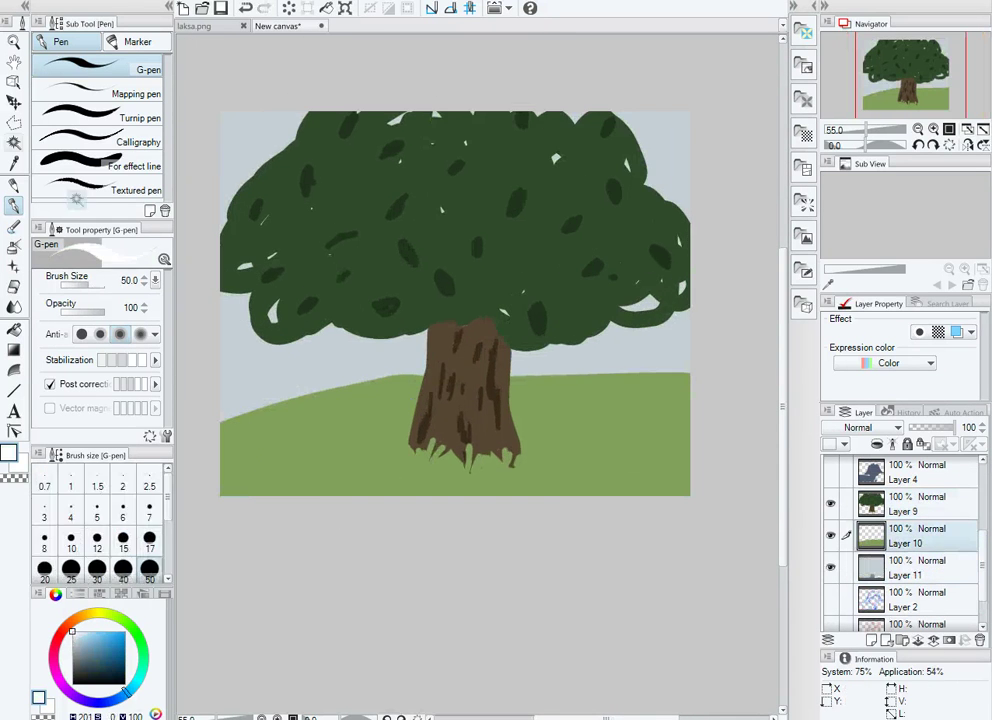
ctrl+click(871, 536)
mouse_move(239, 407)
mouse_down()
mouse_move(251, 509)
mouse_move(312, 481)
mouse_move(339, 497)
mouse_move(601, 482)
mouse_up()
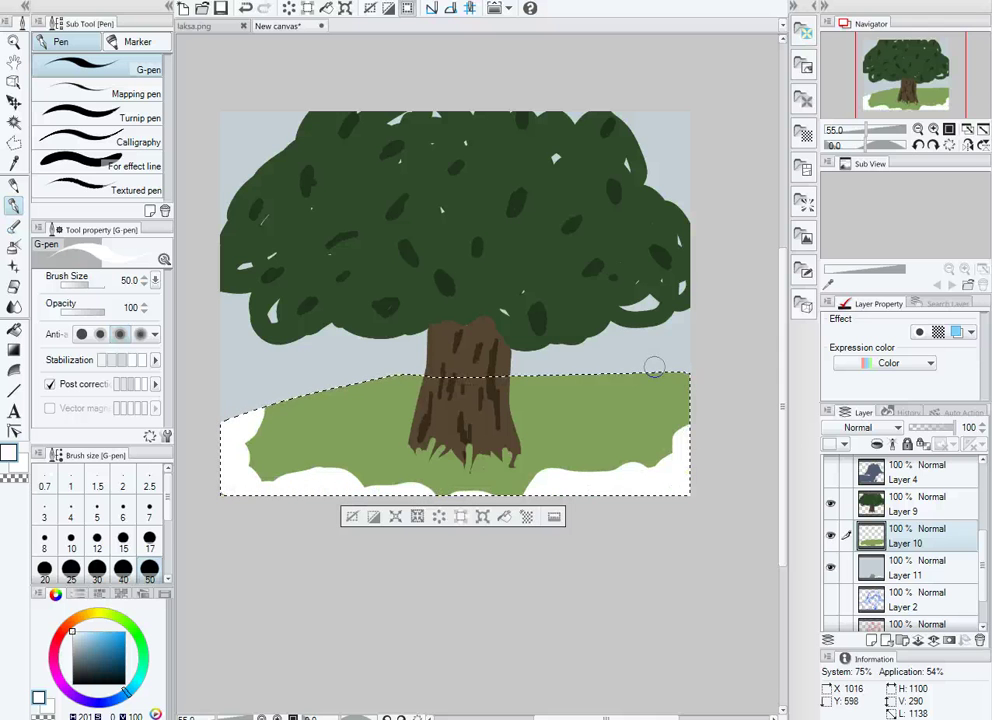
key(bracketleft)
key(bracketleft)
key(bracketleft)
key(bracketleft)
mouse_move(630, 380)
mouse_down()
mouse_move(685, 412)
mouse_move(482, 483)
mouse_up()
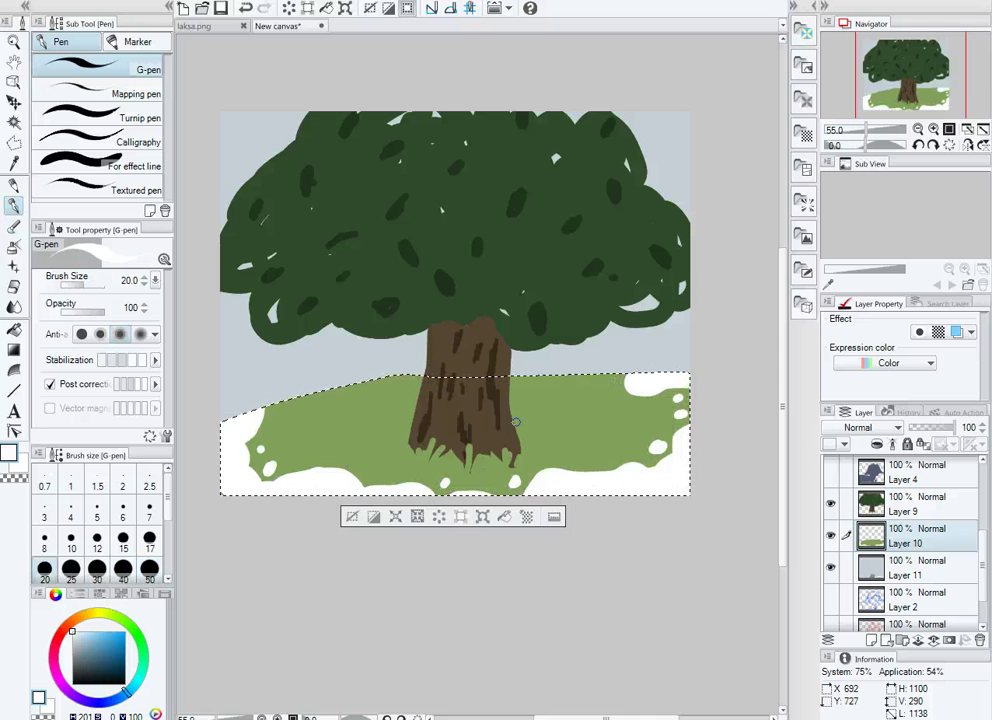
key(ctrl+d)
Smudge the hill's upper edge into grass tufts and the canopy into leafy points with Finger tip at size 25
key(j)
click(140, 118)
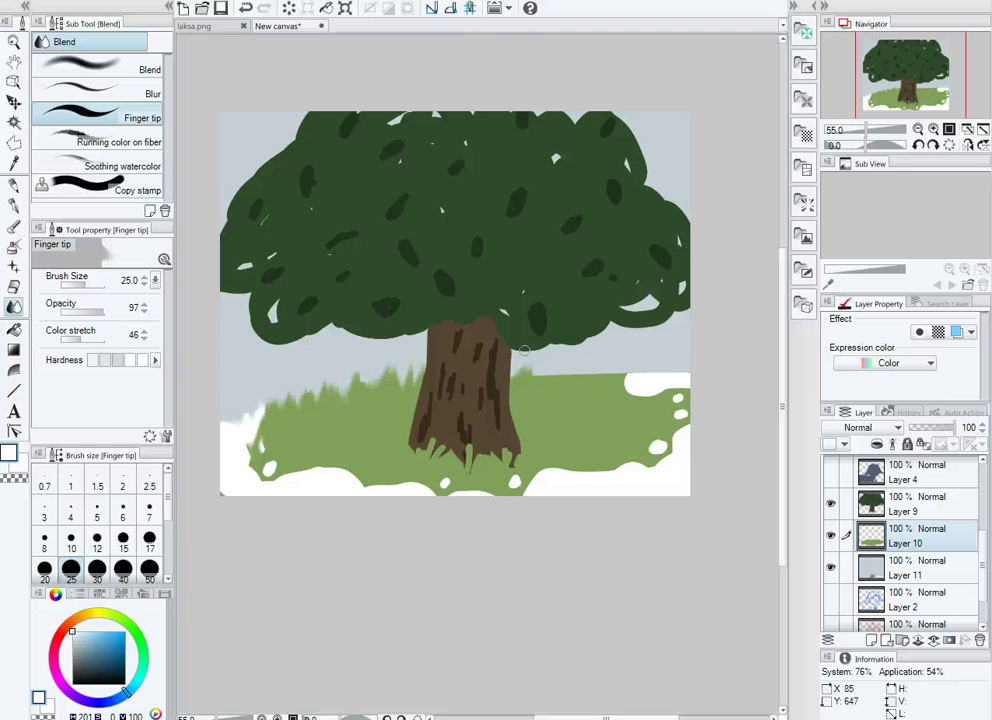
key(alt+bracketright)
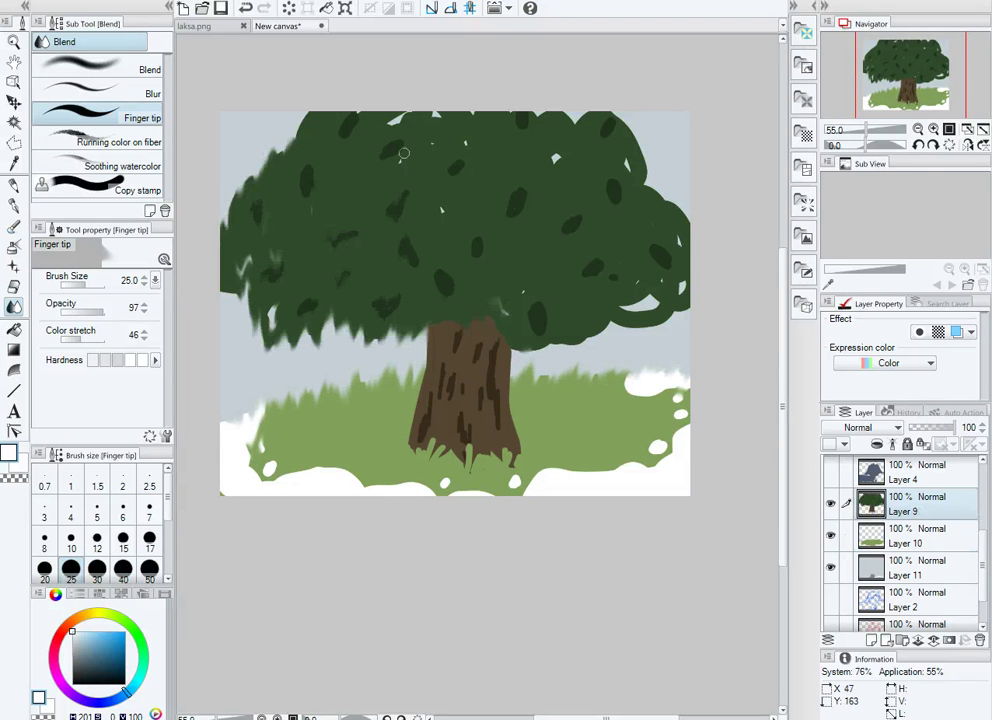
mouse_move(539, 87)
mouse_down()
mouse_move(668, 242)
mouse_move(575, 139)
mouse_up()
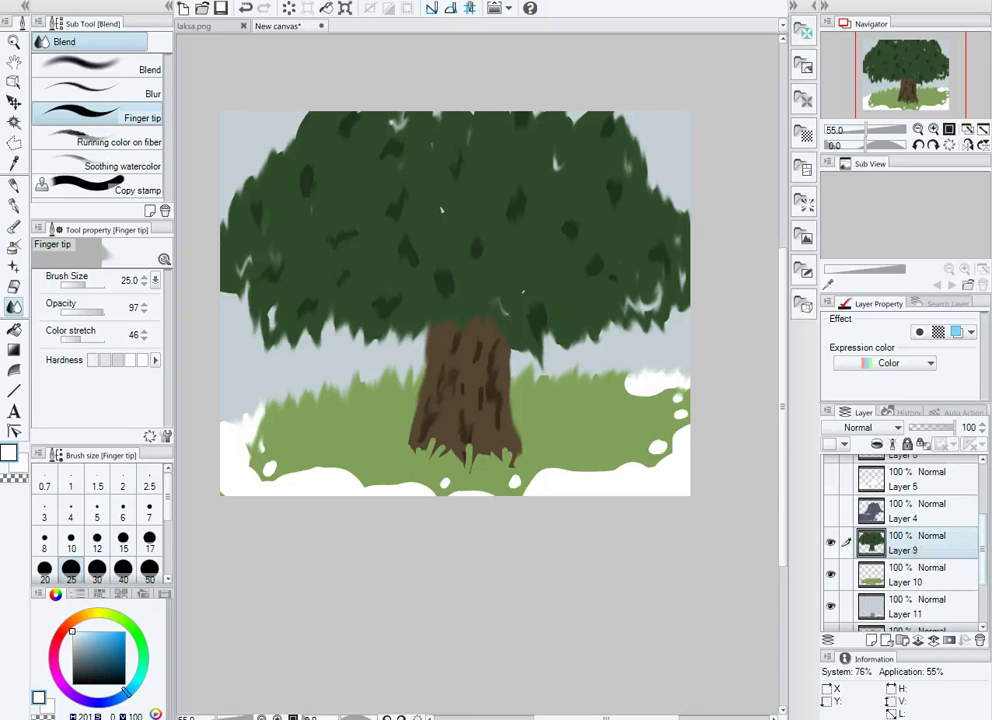
Paint a pale yellow sun in the upper-right corner of the sky at brush size 250 and soften it with Blur at size 120
key(alt+bracketleft)
key(alt+bracketleft)
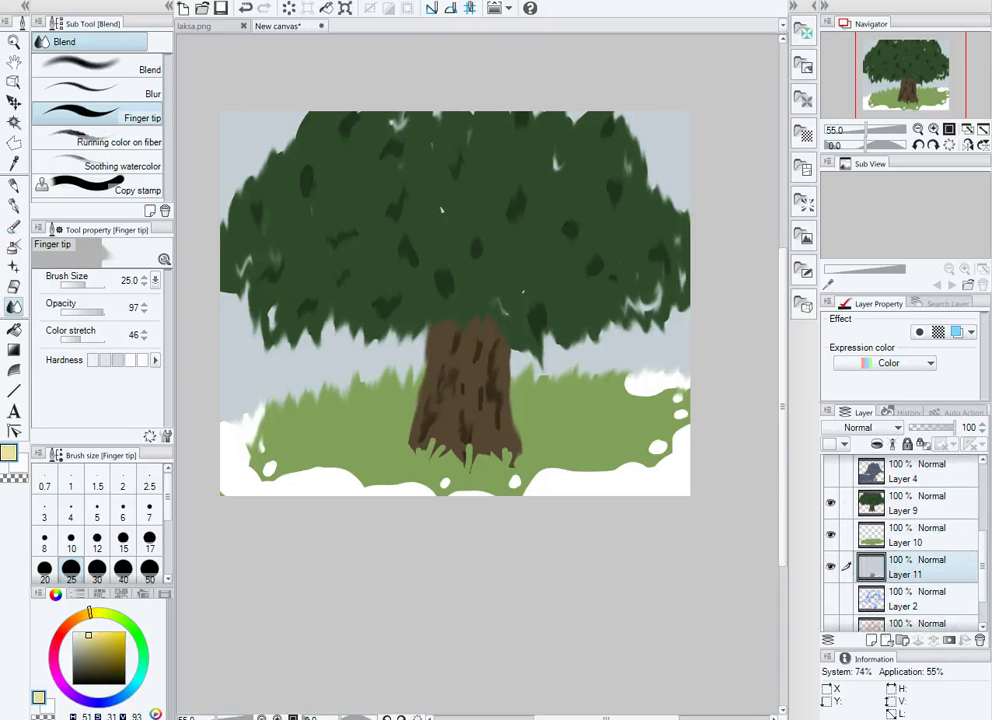
key(bracketright)
key(bracketright)
key(bracketright)
key(bracketright)
key(p)
click(675, 125)
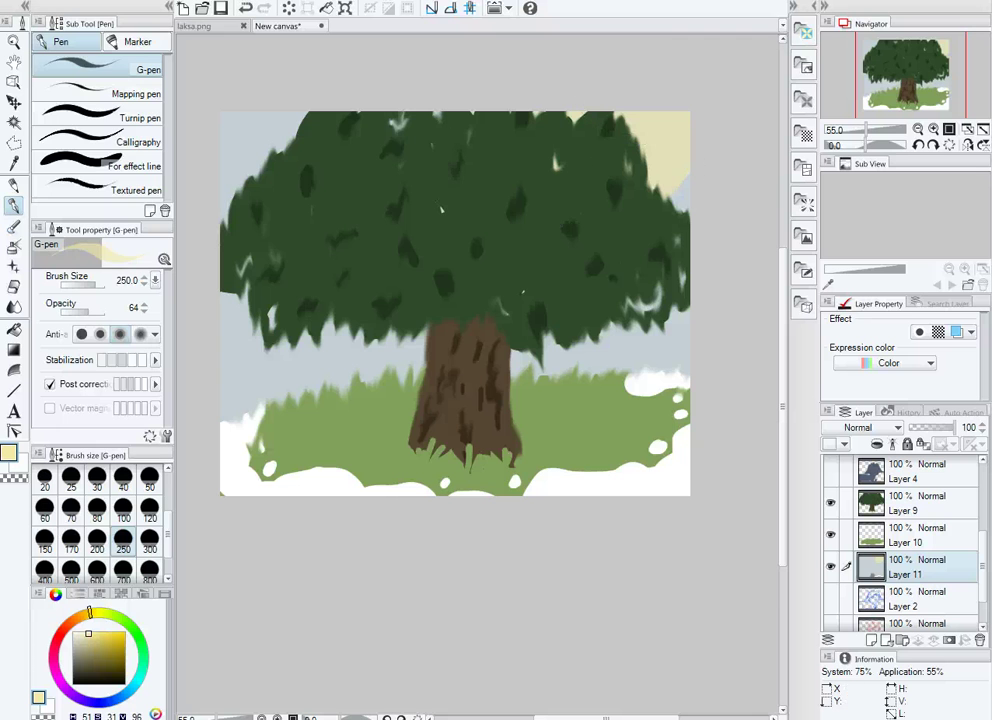
key(j)
scroll(625, 111, down, 3)
scroll(498, 237, up, 2)
Add a layer below the tree and paint a black shadow under the trunk with Paint and apply at size 120, erasing the excess
key(ctrl+shift+n)
key(x)
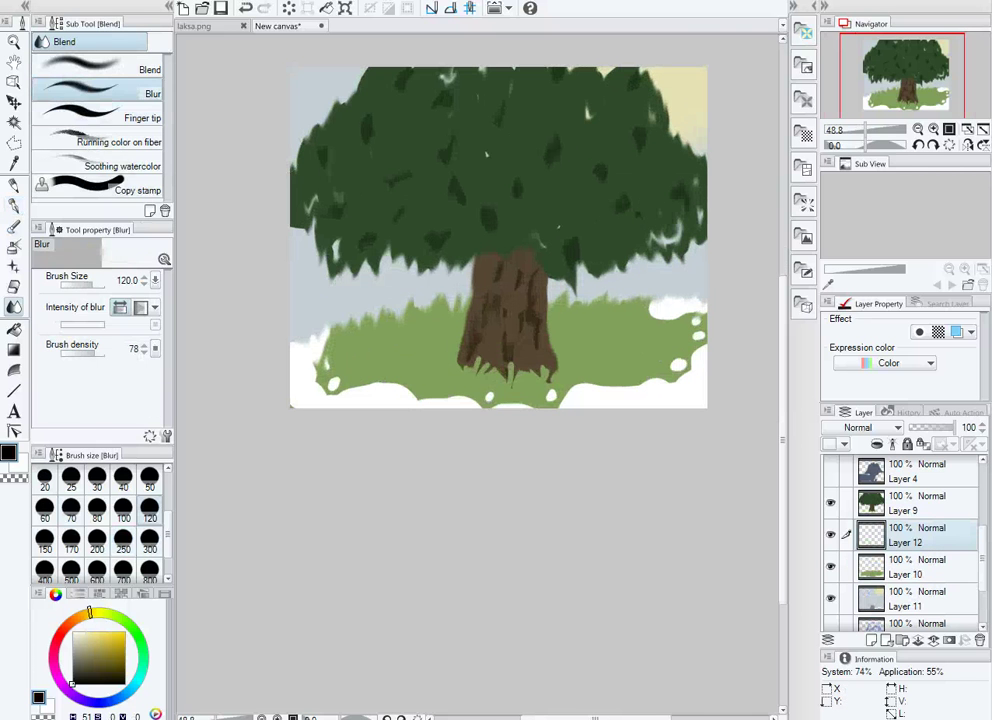
key(b)
mouse_move(455, 370)
mouse_down()
mouse_move(509, 367)
mouse_move(509, 416)
mouse_move(508, 380)
mouse_up()
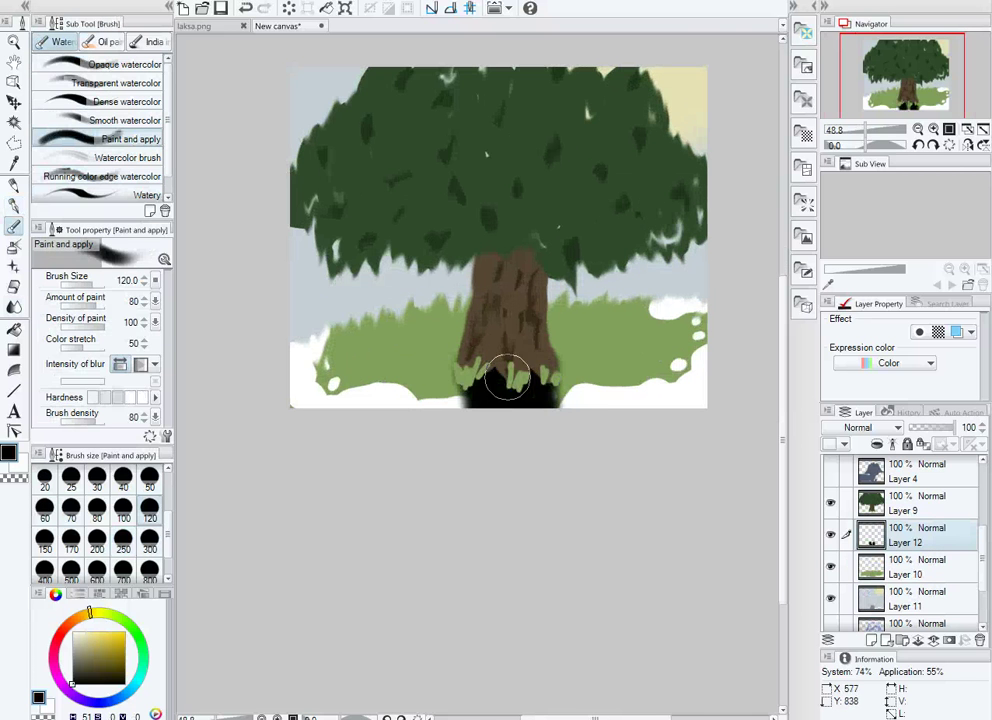
scroll(551, 403, up, 5)
key(e)
drag(687, 483, 571, 454)
key(j)
scroll(474, 372, down, 4)
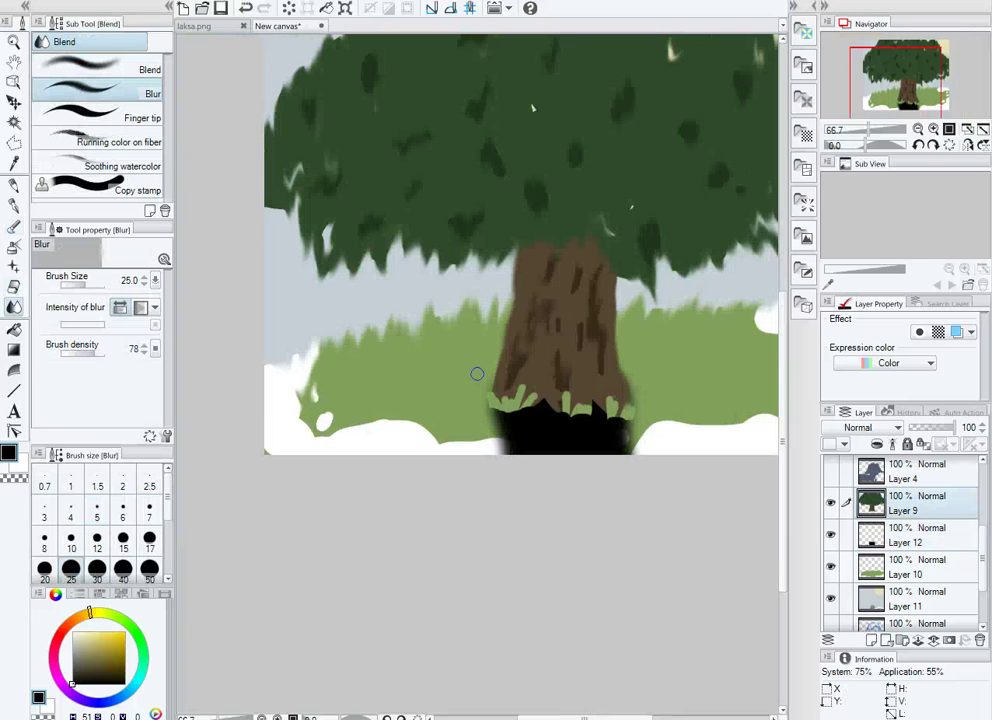
Add a layer between the tree and the character at 54% opacity and scatter short white falling strokes at G-pen size 15
scroll(520, 300, up, 1)
scroll(520, 245, down, 3)
scroll(520, 300, up, 2)
key(ctrl+shift+n)
key(p)
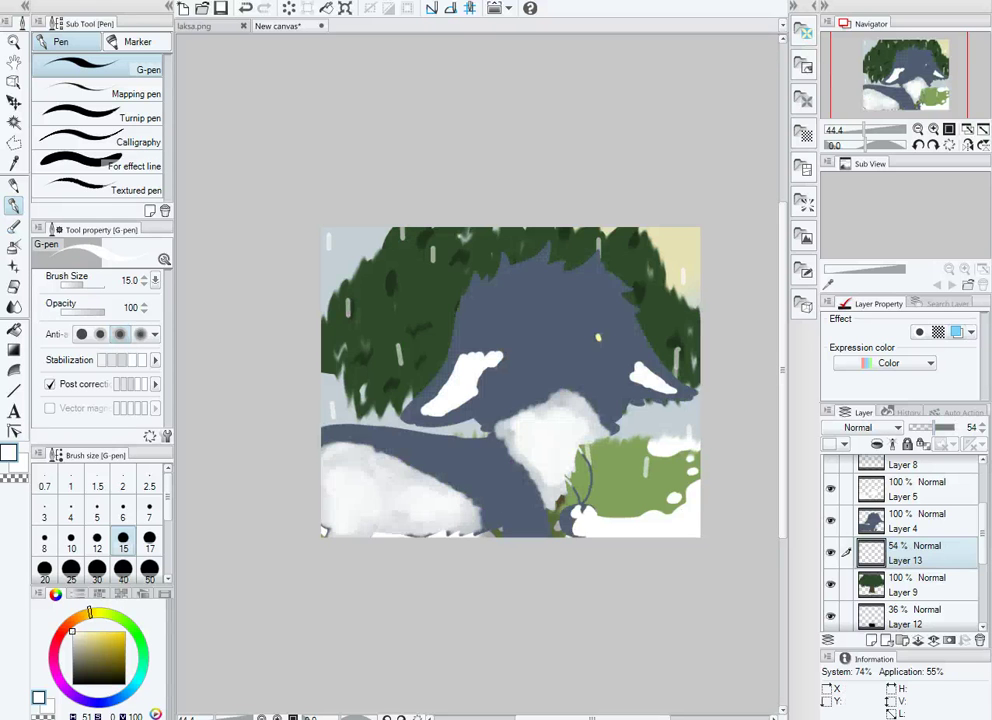
Auto-select the hair, add a layer below the line art and paint pale yellow over the hair's crown and right side
key(w)
scroll(477, 420, up, 3)
click(470, 250)
key(p)
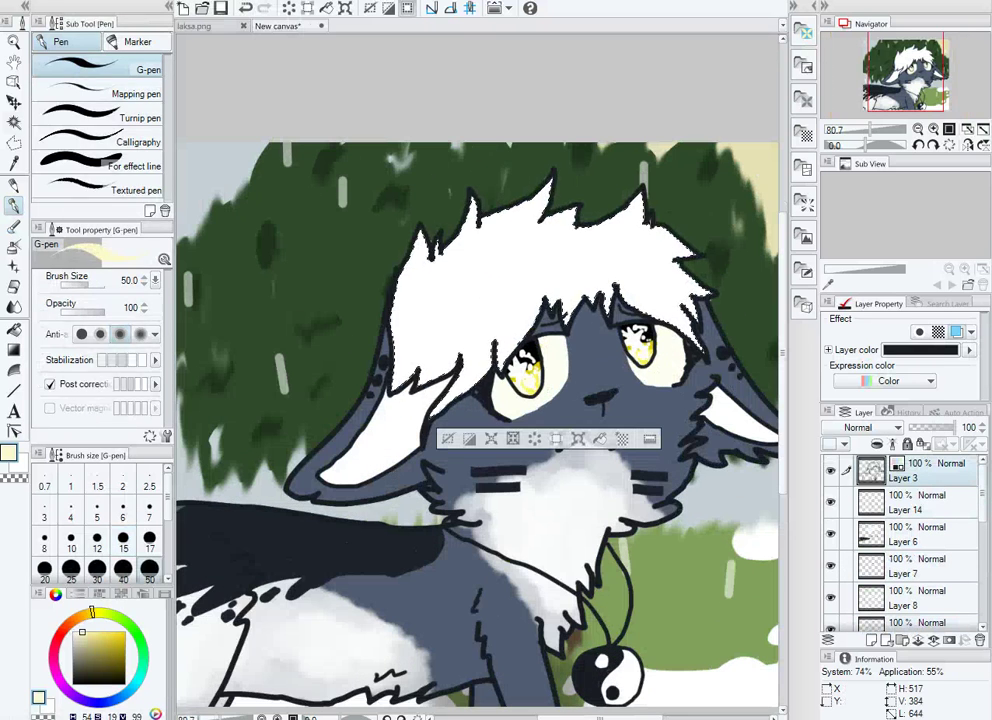
key(b)
click(905, 502)
mouse_move(470, 240)
mouse_down()
mouse_move(549, 306)
mouse_move(458, 348)
mouse_move(525, 314)
mouse_up()
Auto-select the face and ears and paint a pale yellow highlight along the right ear and cheek with Paint and apply
key(w)
scroll(525, 314, down, 3)
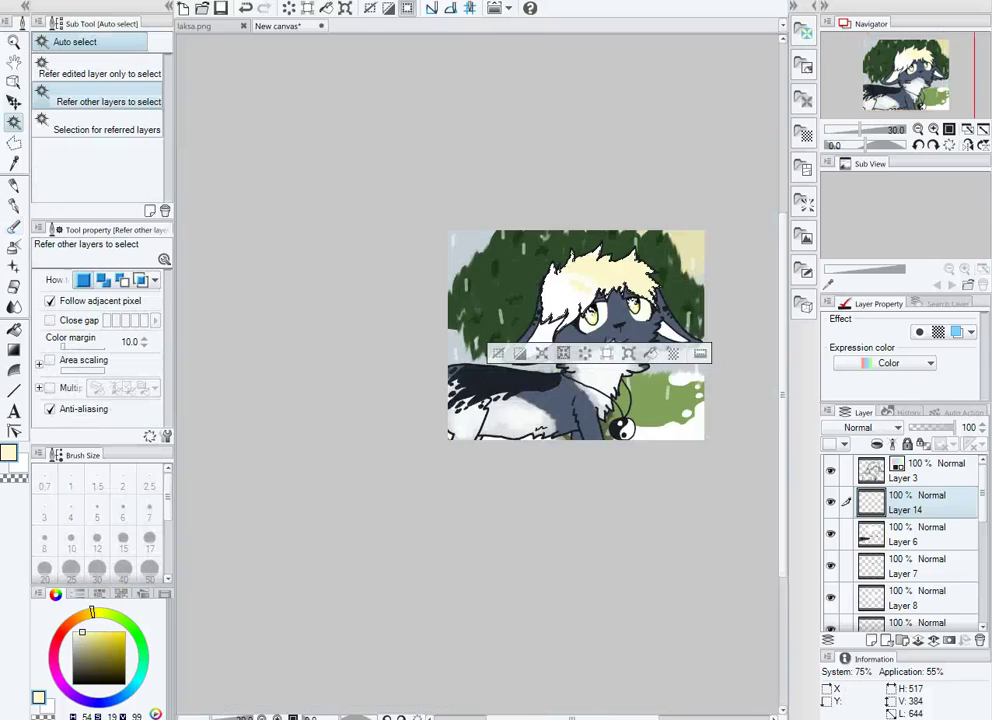
scroll(525, 314, up, 4)
click(590, 380)
key(p)
key(b)
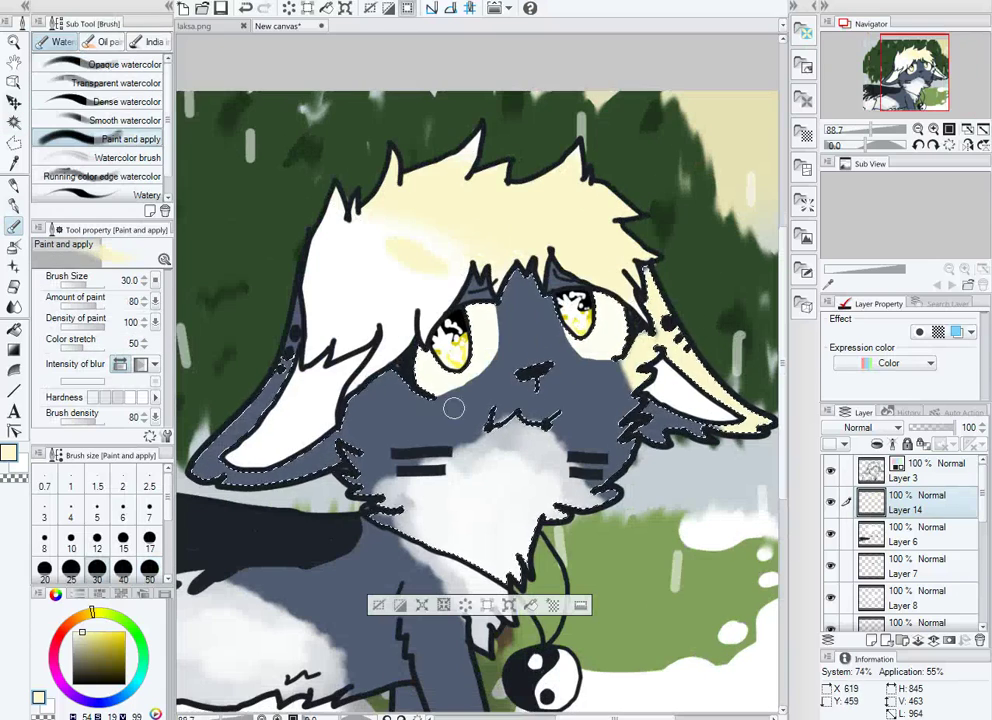
Lower the highlight layer's opacity to 36%, add a layer below it and auto-select the body
scroll(697, 510, down, 2)
key(w)
key(ctrl+shift+n)
click(321, 538)
key(p)
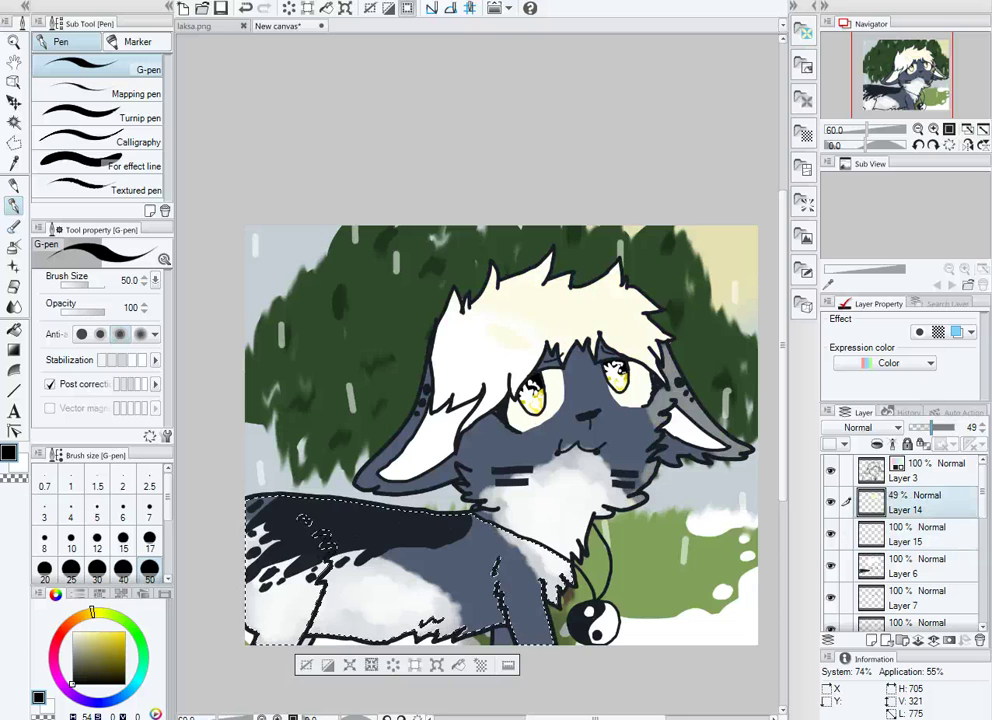
key(j)
key(w)
scroll(507, 340, up, 1)
Paint black shading along the body's back, underside and legs with Paint and apply at size 300, and deselect
key(b)
key(alt+[)
key(alt+[)
scroll(244, 532, down, 3)
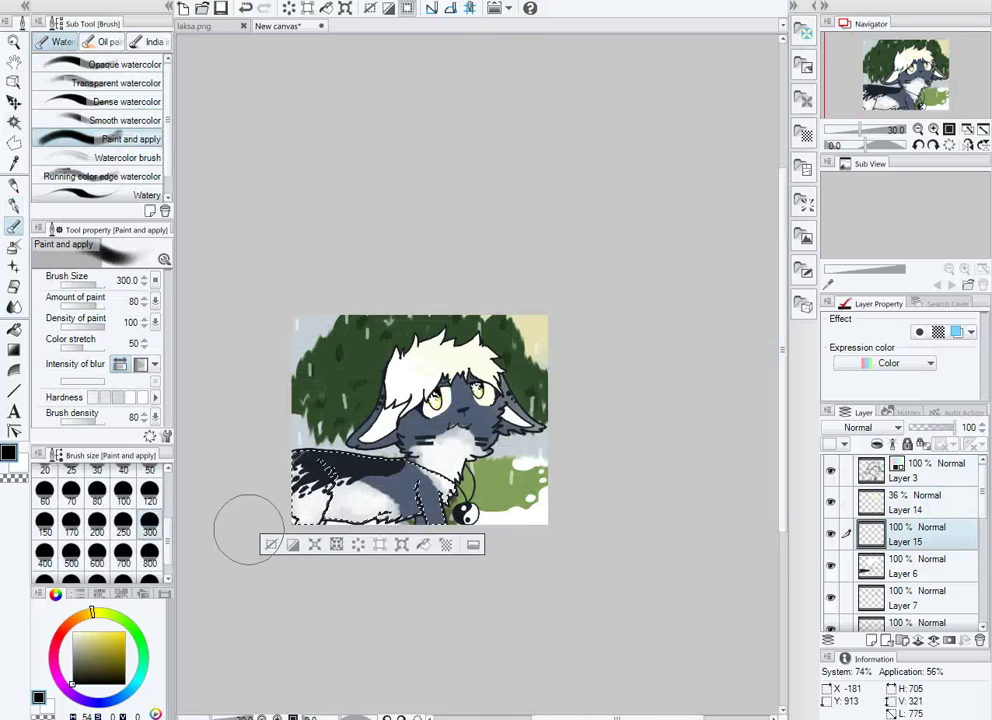
scroll(262, 470, up, 2)
mouse_move(262, 470)
mouse_down()
mouse_move(432, 498)
mouse_move(400, 505)
mouse_up()
key(ctrl+d)
Set the body shading layer's opacity to 20% and change the line art's layer color to dark navy
key(w)
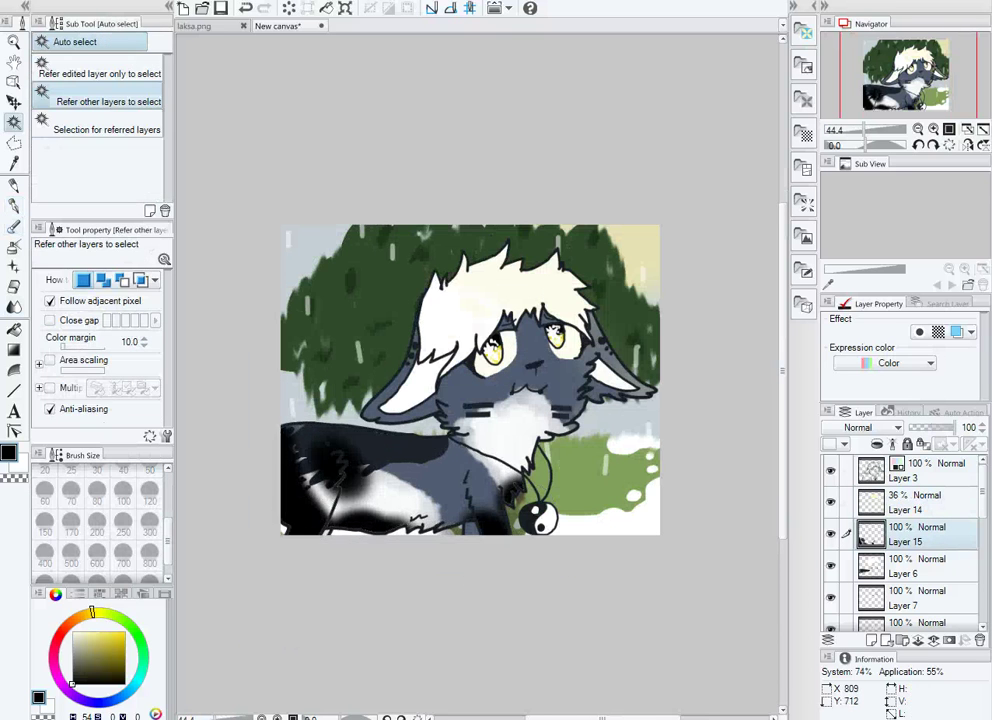
key(alt+])
key(alt+])
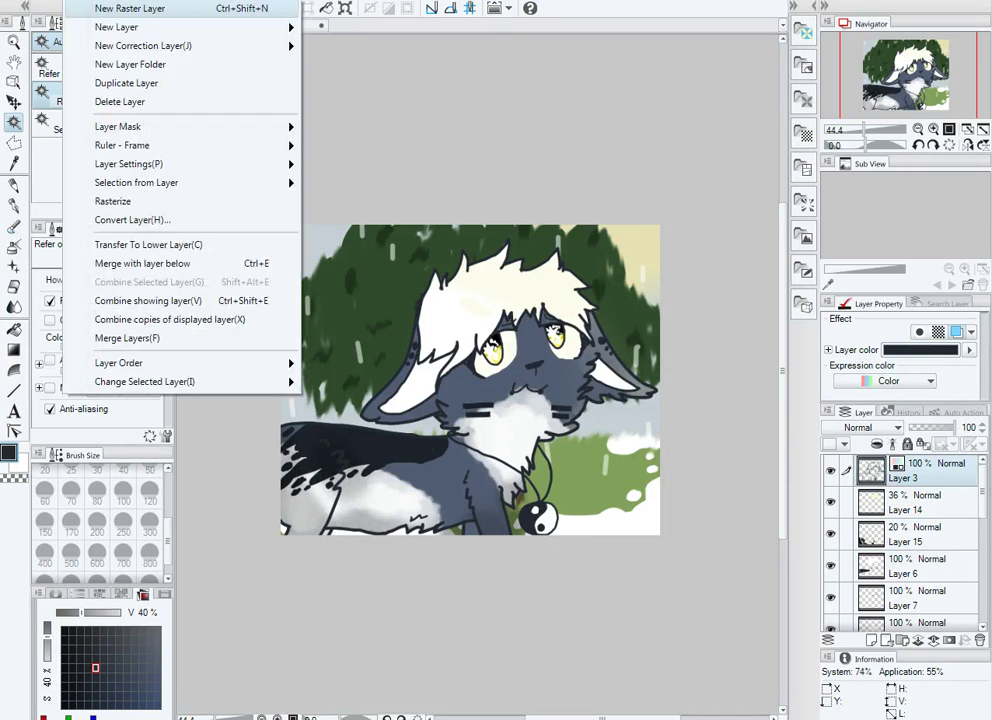
Add a raster layer above the line art and draw a large light grey snowflake left of the head at G-pen size 17
click(130, 6)
key(g)
scroll(490, 380, up, 2)
scroll(490, 380, down, 1)
key(p)
key(alt+])
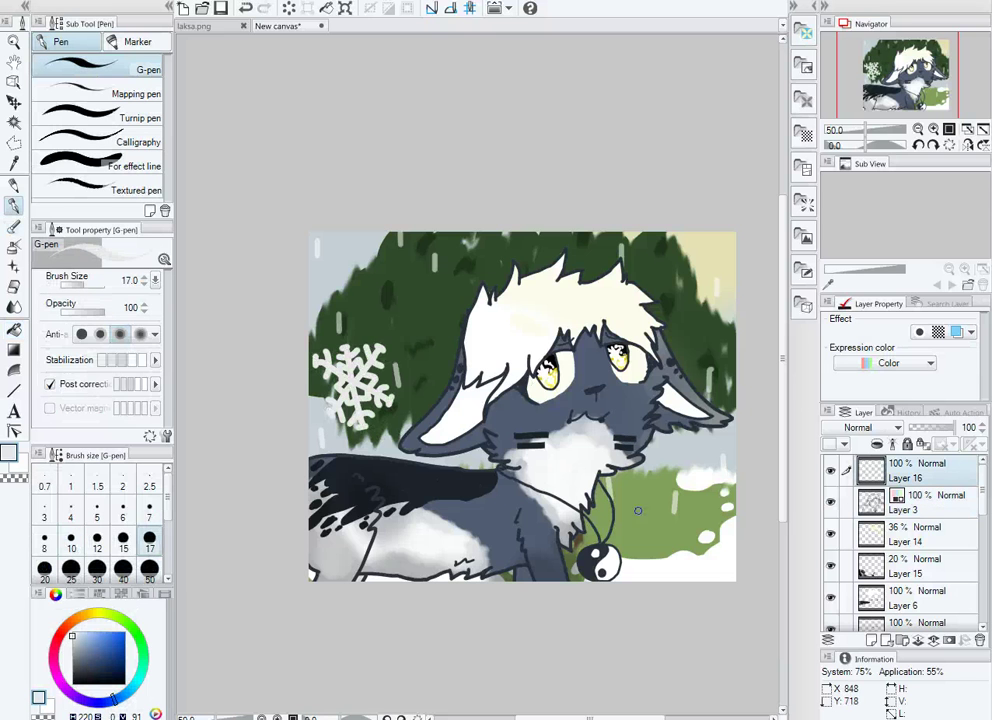
Draw a small snowflake above the pendant at G-pen size 12 and a large ringed one at the hair's right edge at size 14
key(bracketleft)
key(bracketleft)
scroll(561, 543, up, 2)
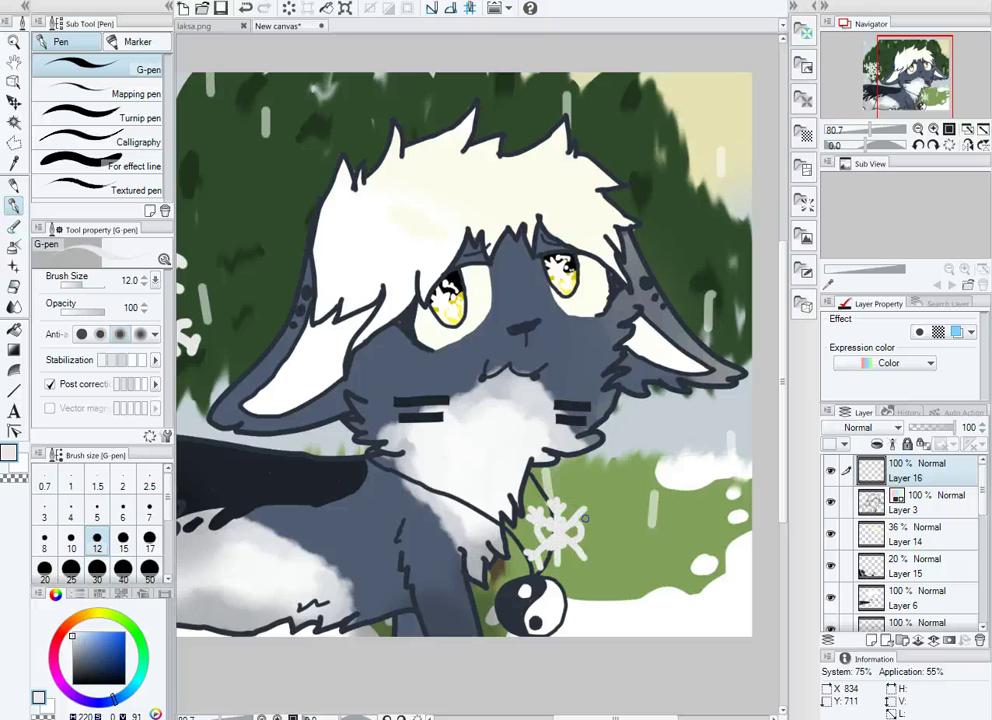
drag(575, 100, 657, 220)
drag(640, 85, 612, 198)
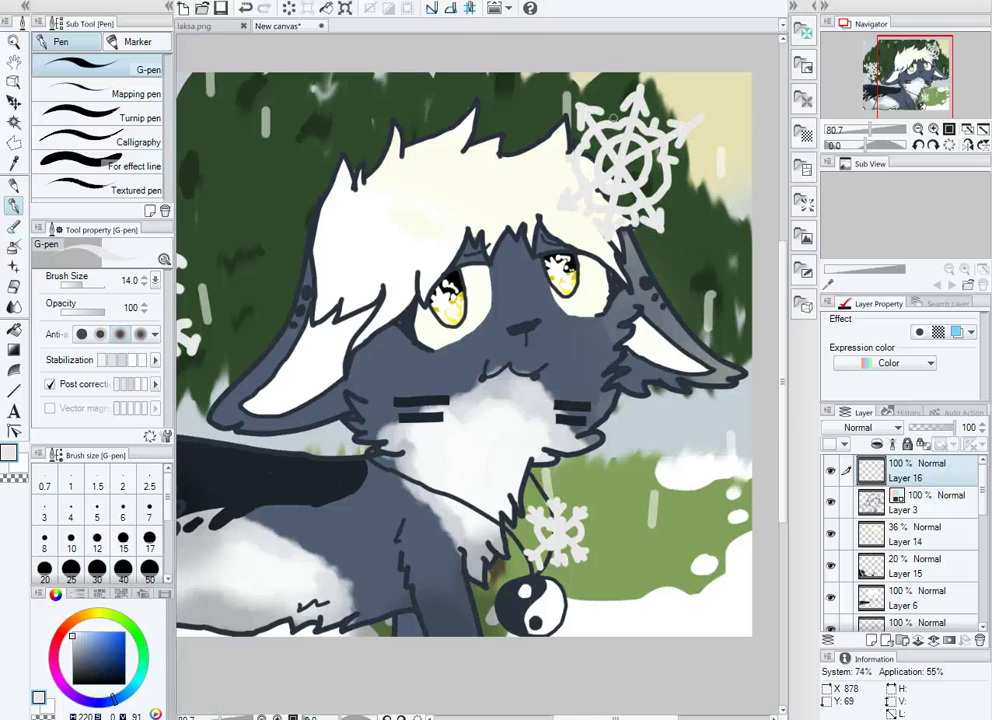
Add a raster layer on top and paint a white border around the picture's edges and corners at G-pen size 500
scroll(464, 350, down, 2)
click(133, 7)
click(70, 543)
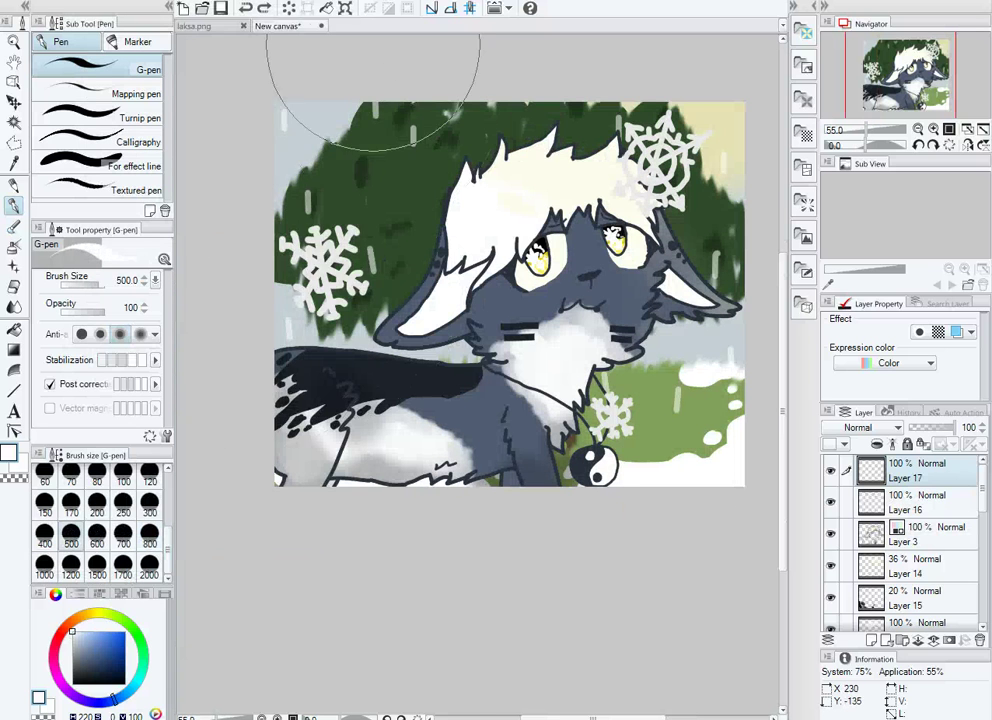
scroll(372, 88, down, 2)
drag(321, 195, 433, 152)
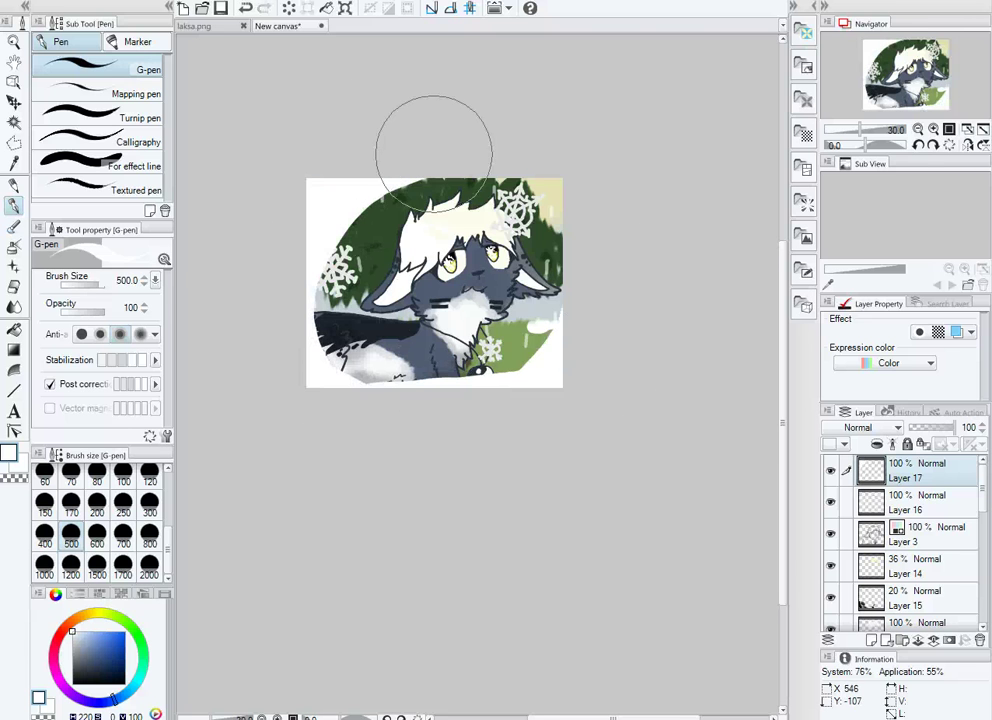
Soften the white border's inner edge into a misty vignette with Blur at size 400
key(j)
scroll(433, 152, up, 2)
mouse_move(288, 210)
mouse_down()
mouse_move(255, 299)
mouse_move(454, 144)
mouse_move(598, 440)
mouse_up()
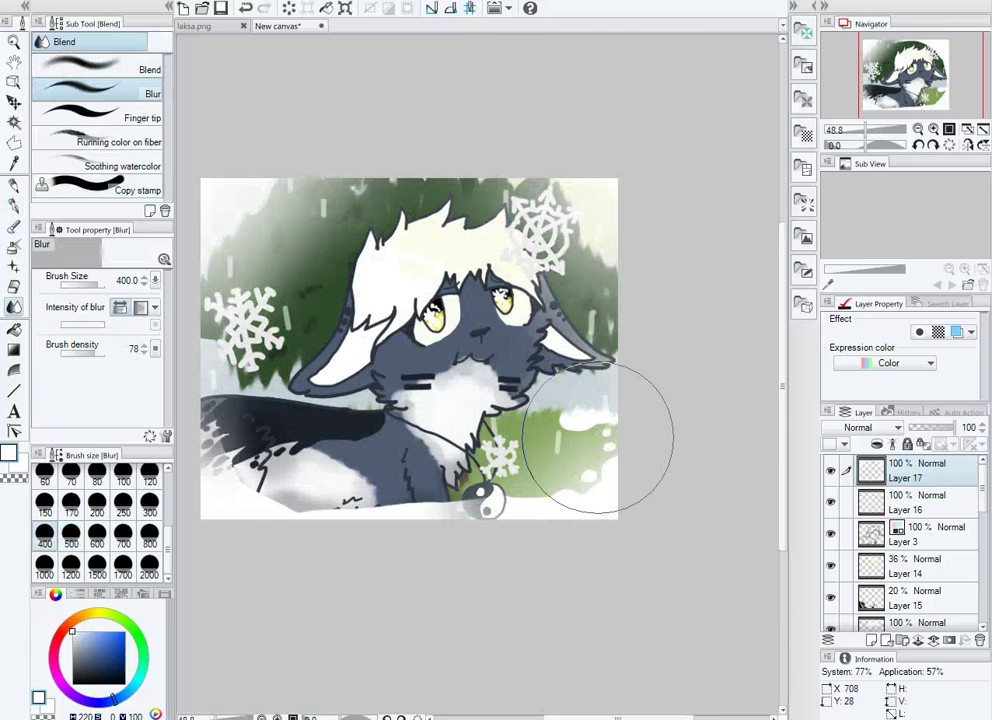